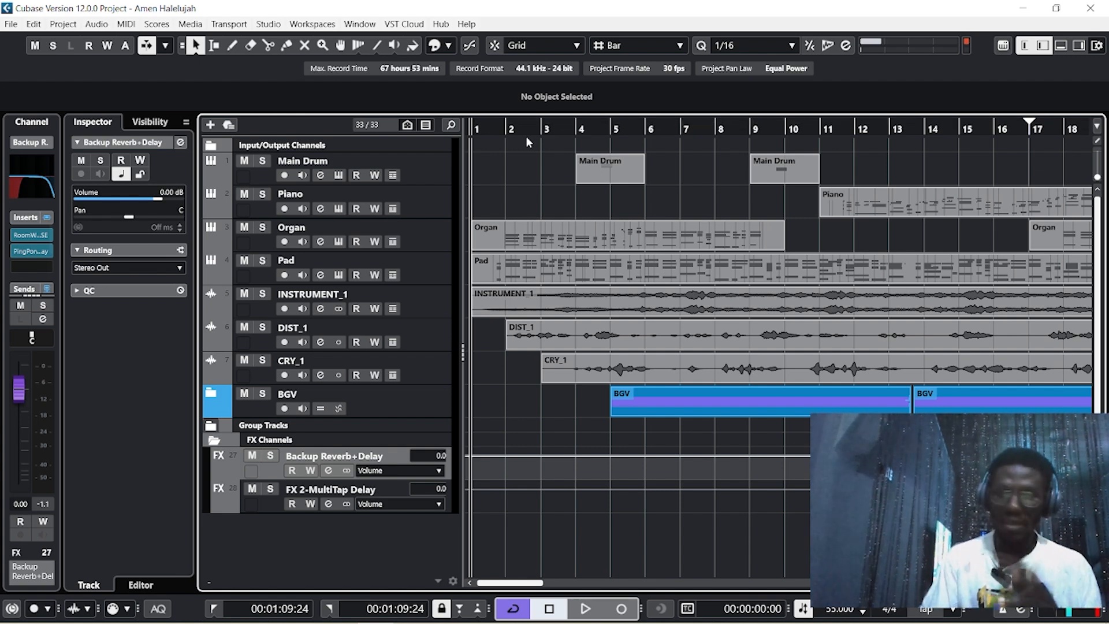
Start playback of the Amen Halelujah project from the beginning of the arrangement
key(space)
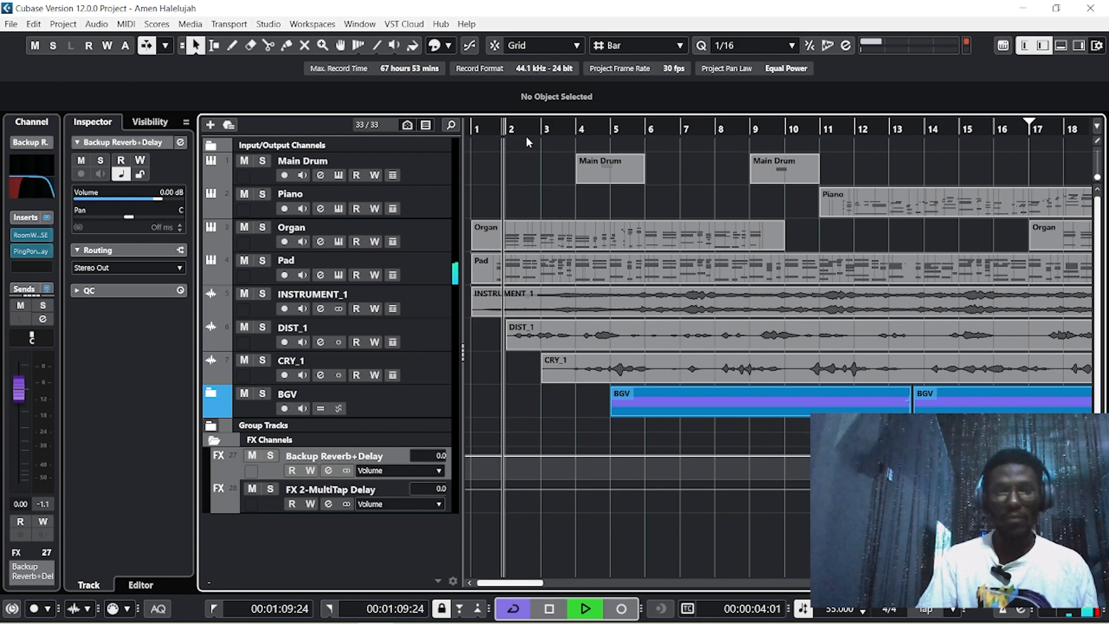
click(268, 24)
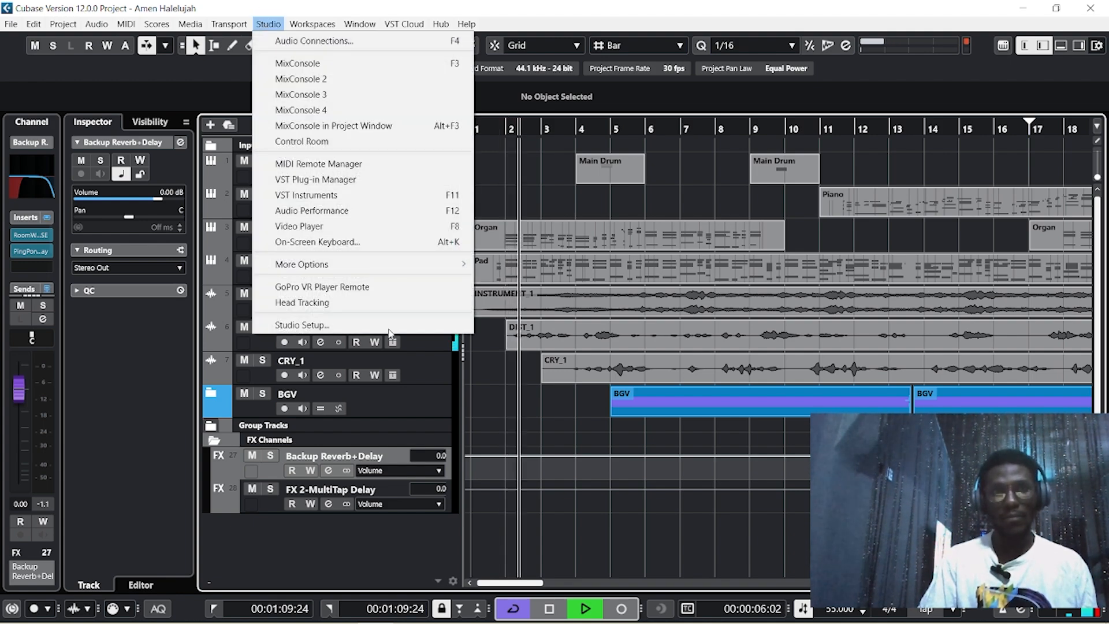
click(361, 327)
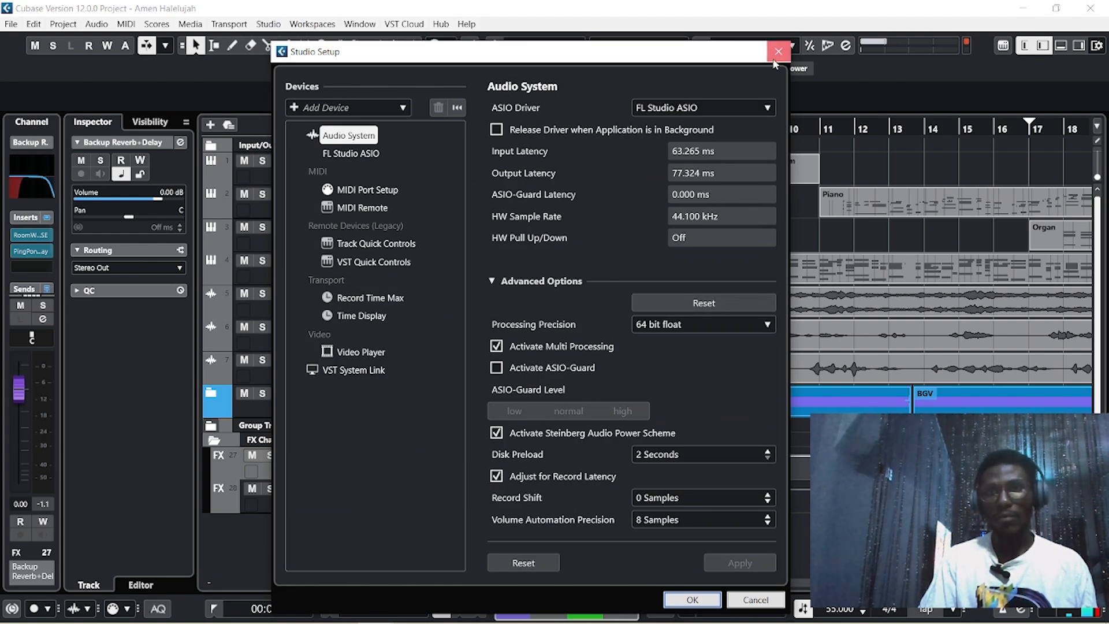
click(776, 56)
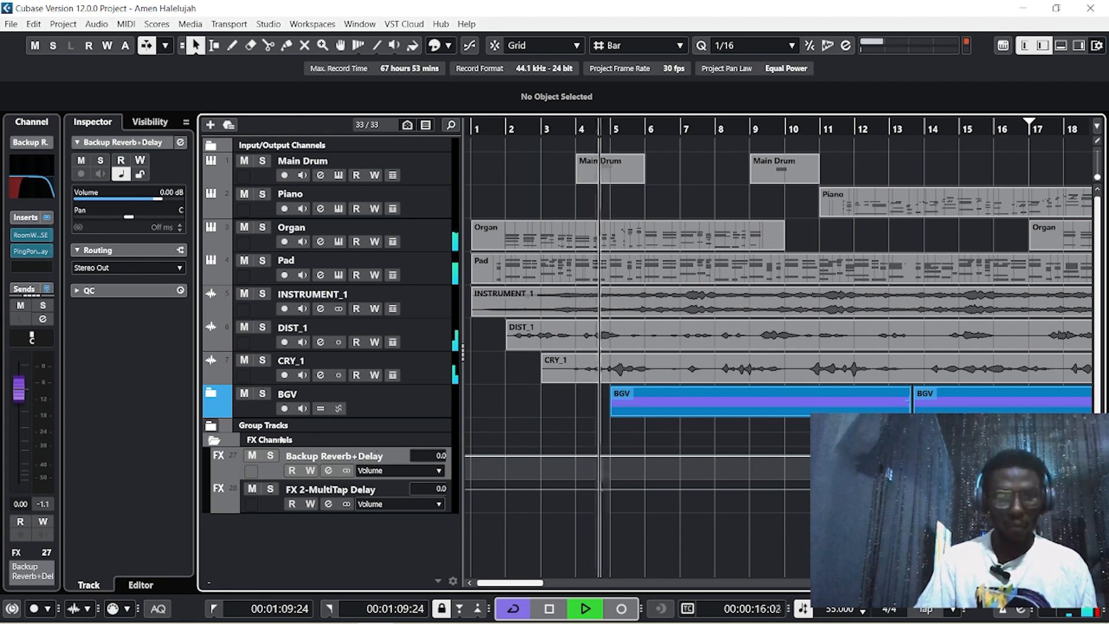
Raise the BGV GrOUP group track's Inspector volume from -5.5 dB to about -0.5 dB
click(211, 425)
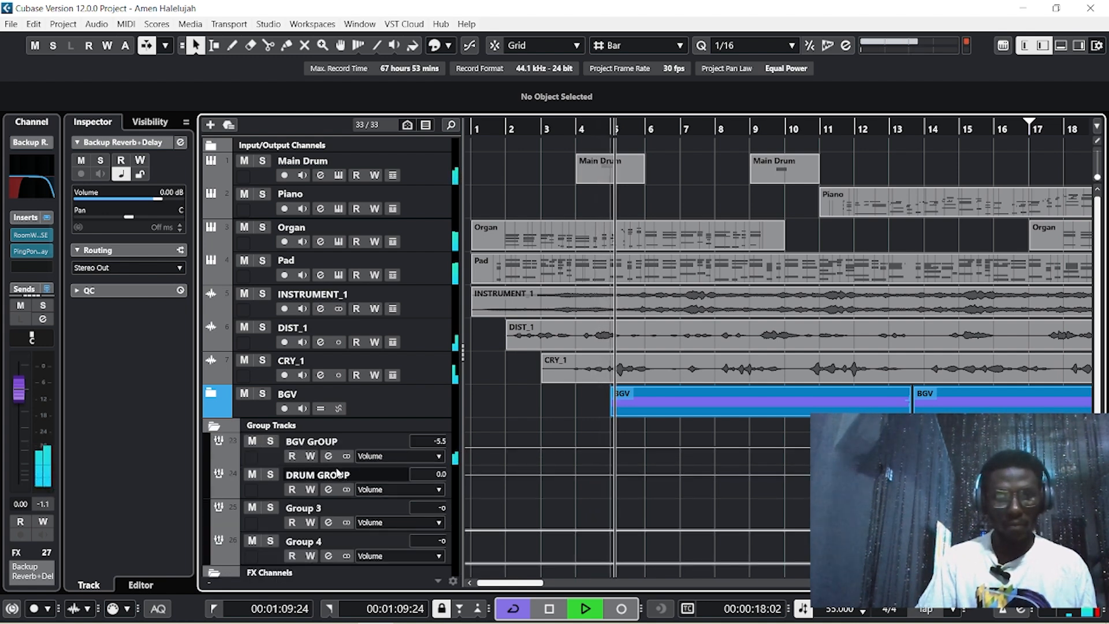
click(312, 441)
drag(137, 199, 157, 201)
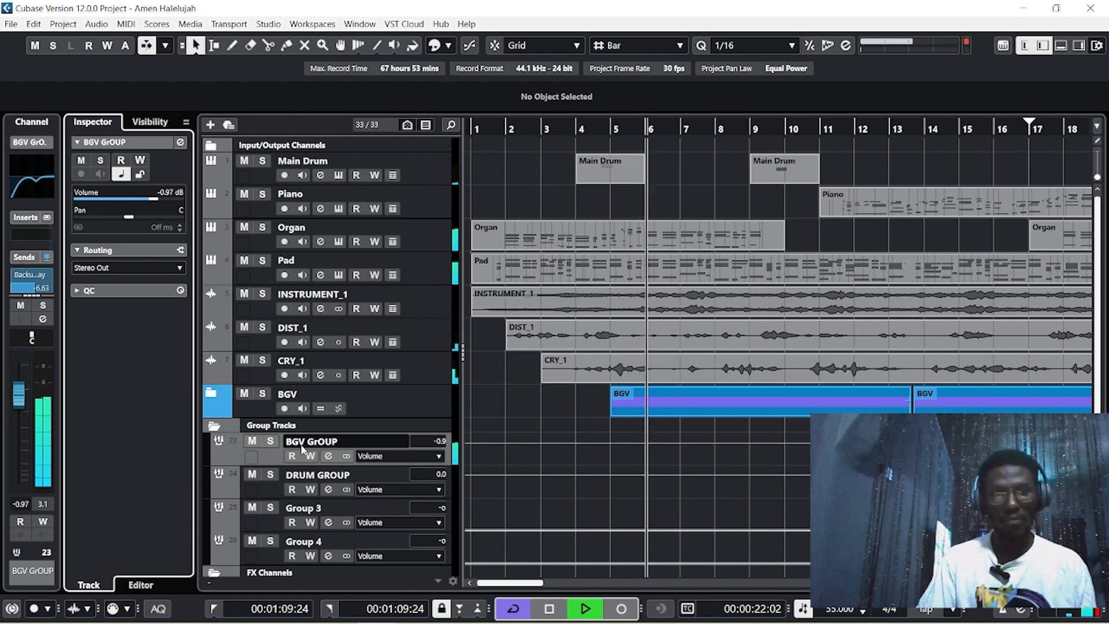
drag(156, 198, 161, 199)
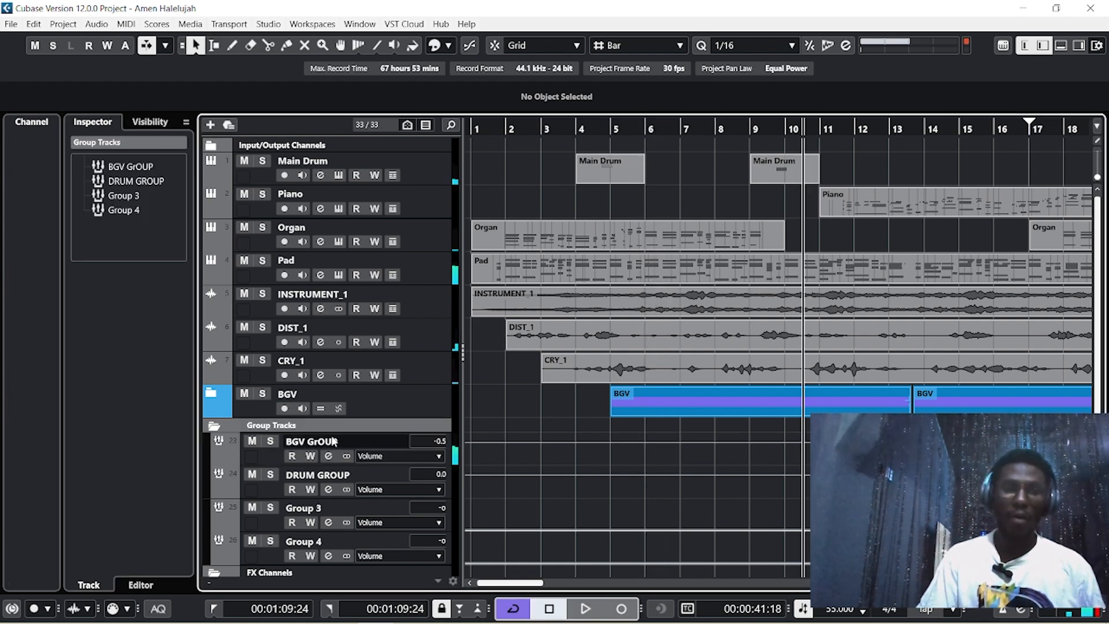
click(211, 425)
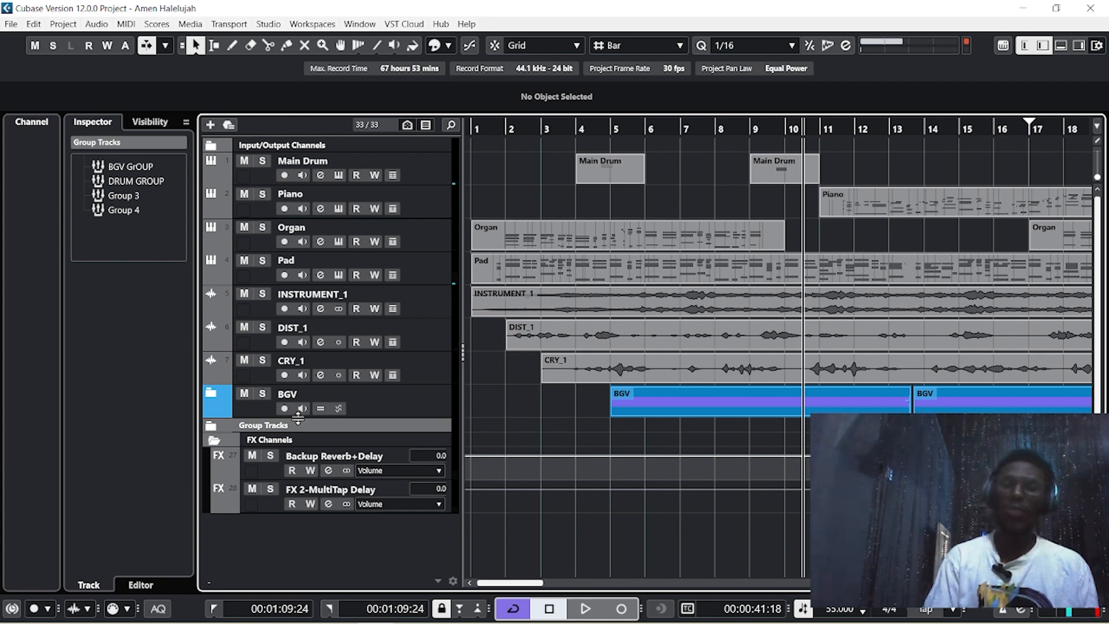
Set the locators around all events, 00:00:00:00 to 00:03:53:20, and return the cursor to zero
key(g)
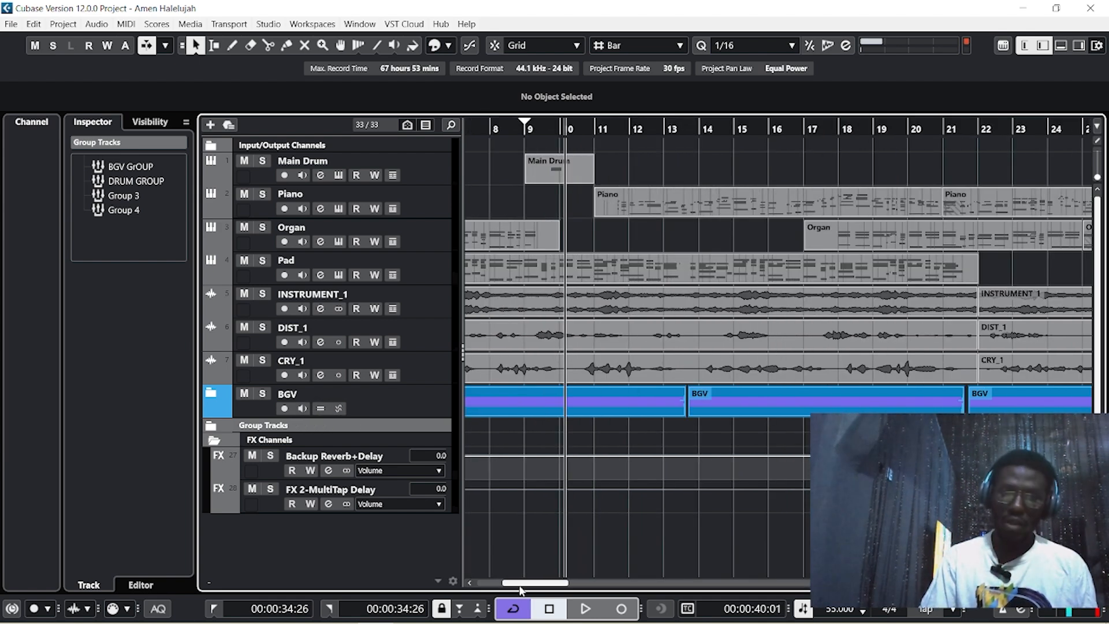
drag(520, 584, 465, 578)
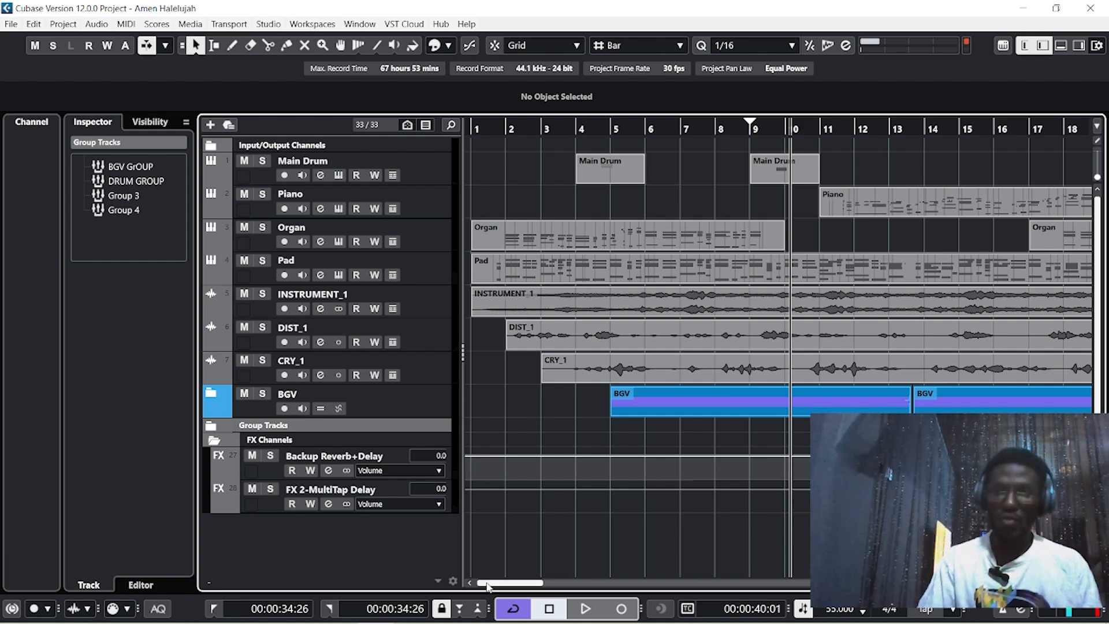
key(g)
key(g)
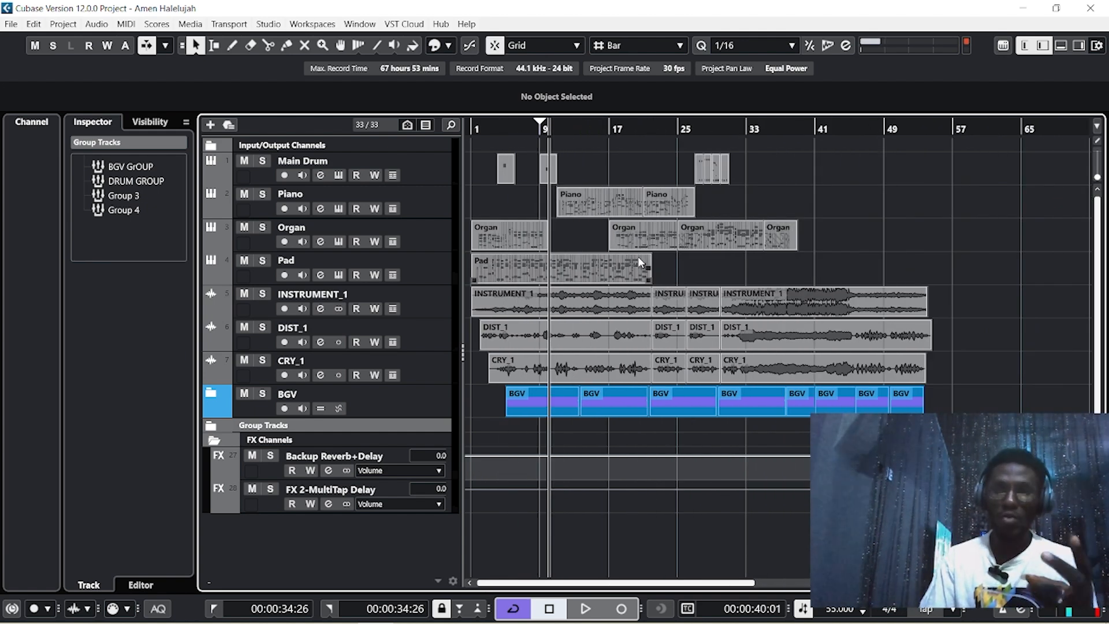
click(628, 260)
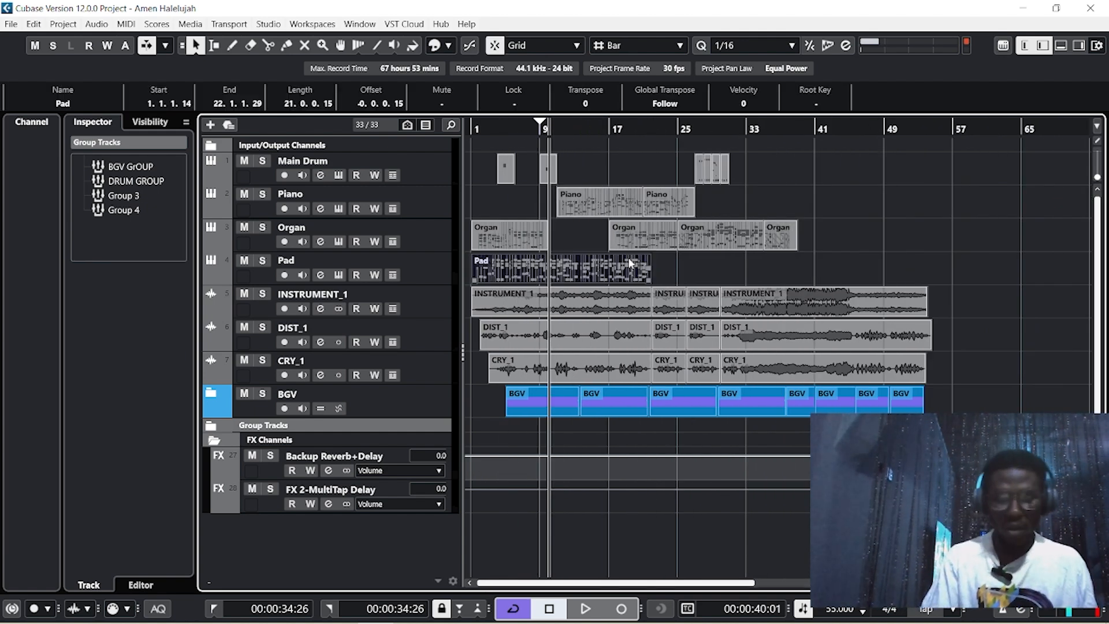
click(873, 177)
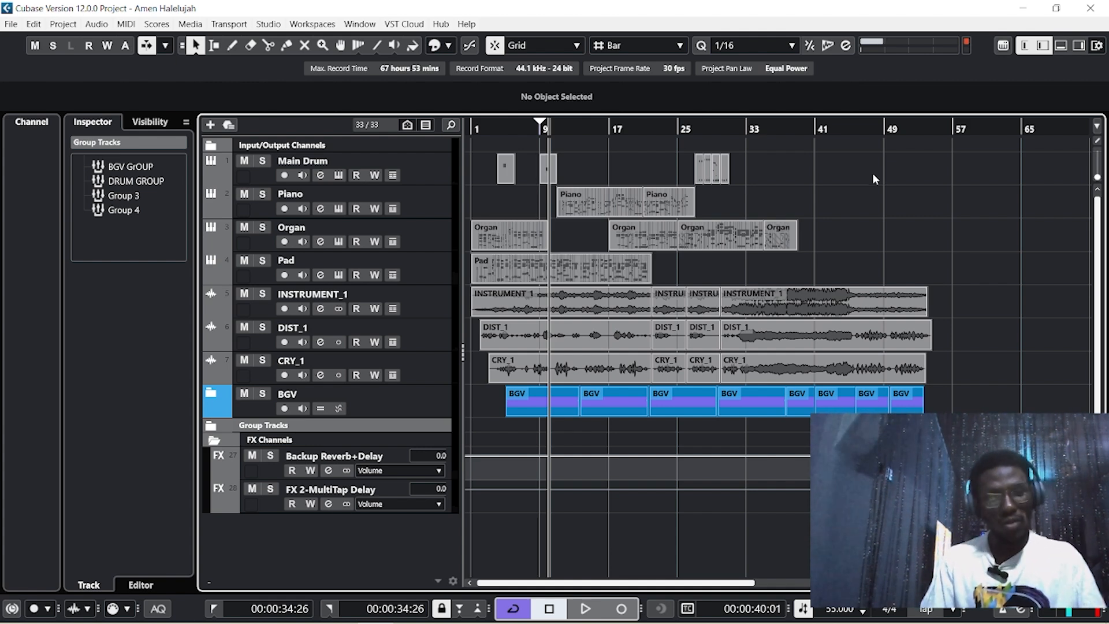
key(ctrl+a)
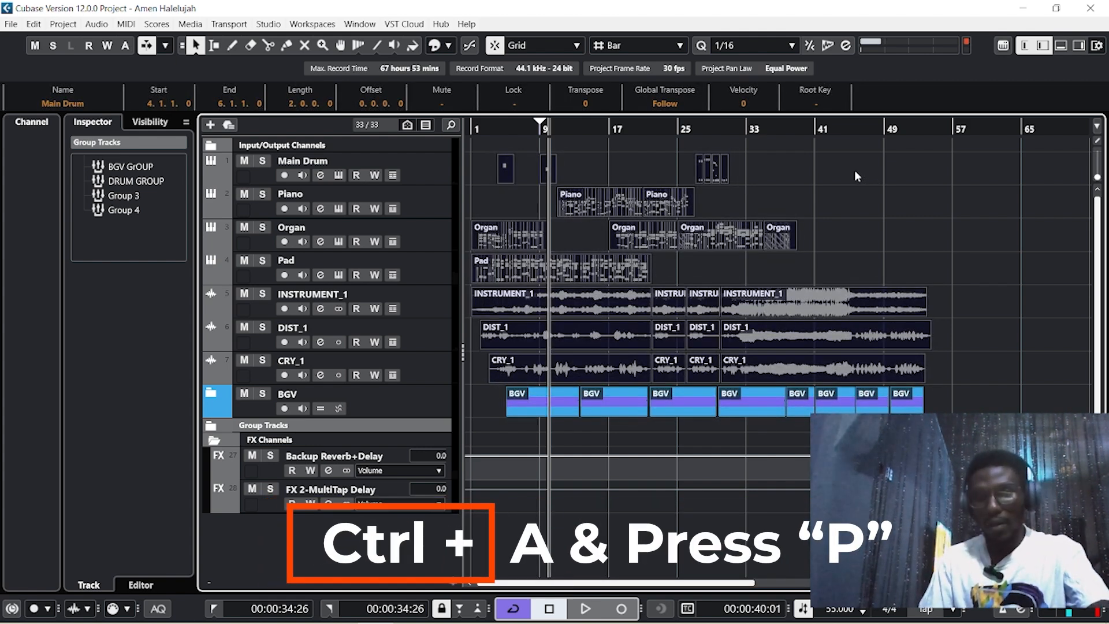
key(p)
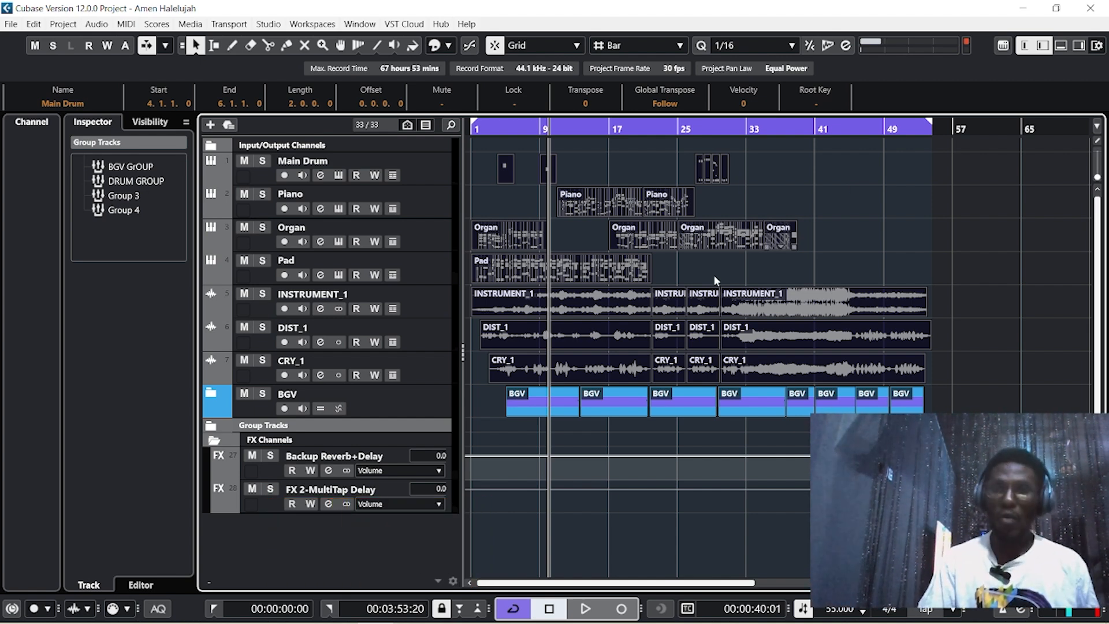
click(858, 202)
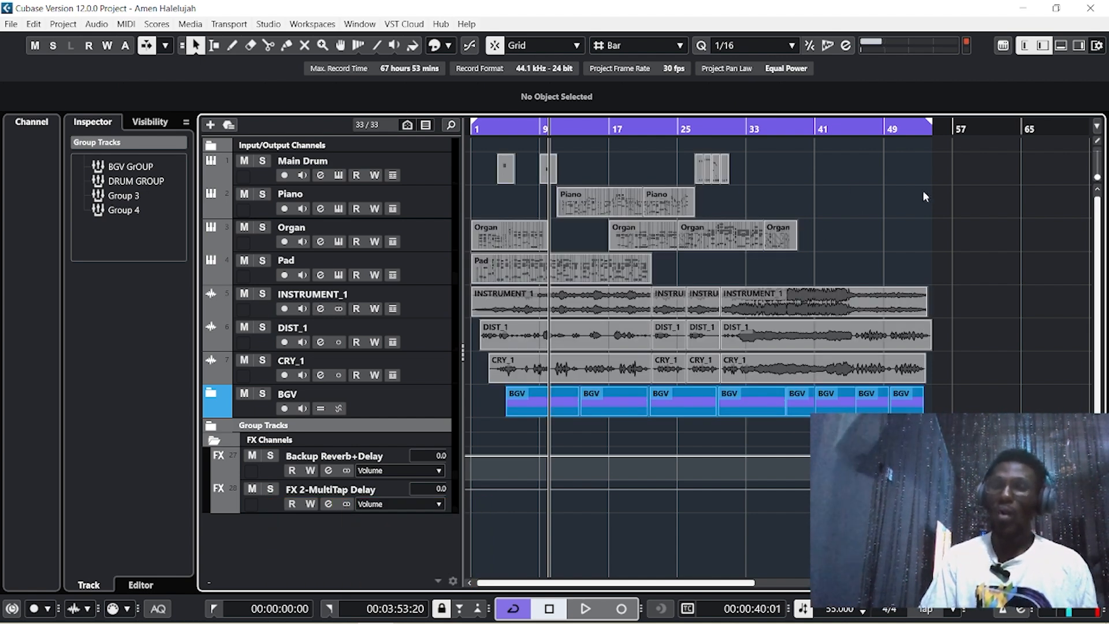
click(474, 119)
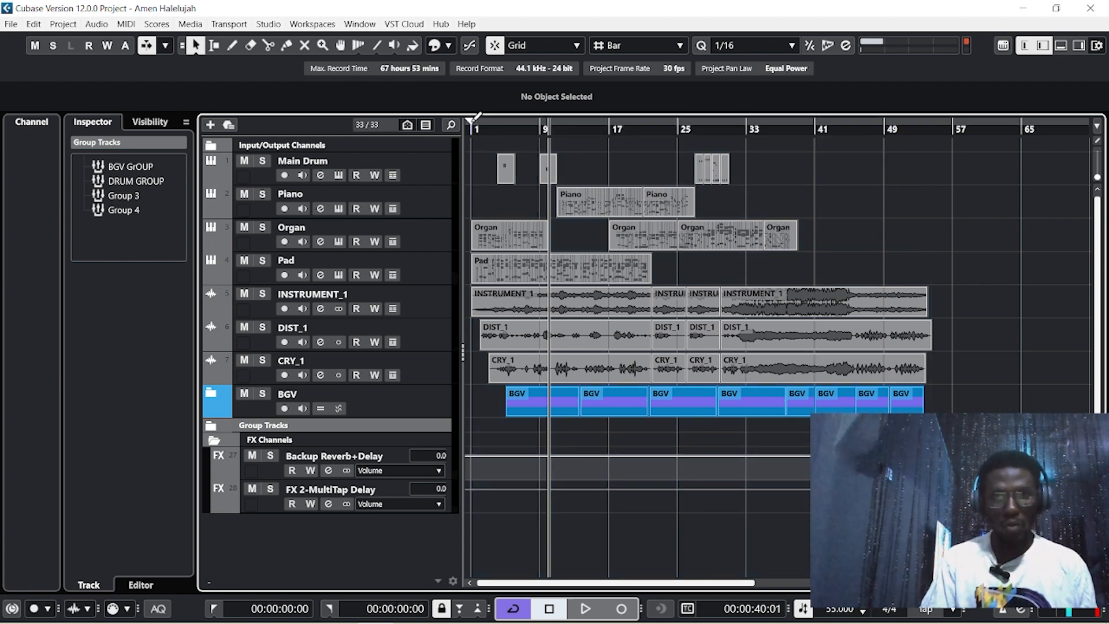
Set the locator range from bar 1 to bar 9 and place the playhead near bar 1
drag(474, 121, 540, 127)
click(488, 127)
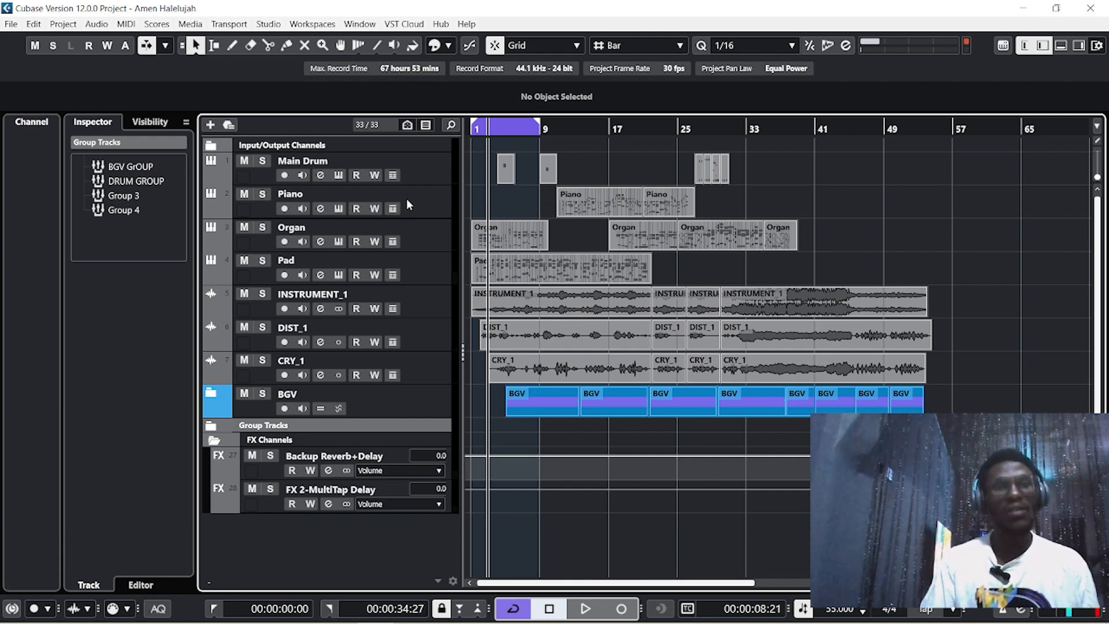
Open File > Export > Audio Mixdown and set Channel Selection to Multiple
click(11, 23)
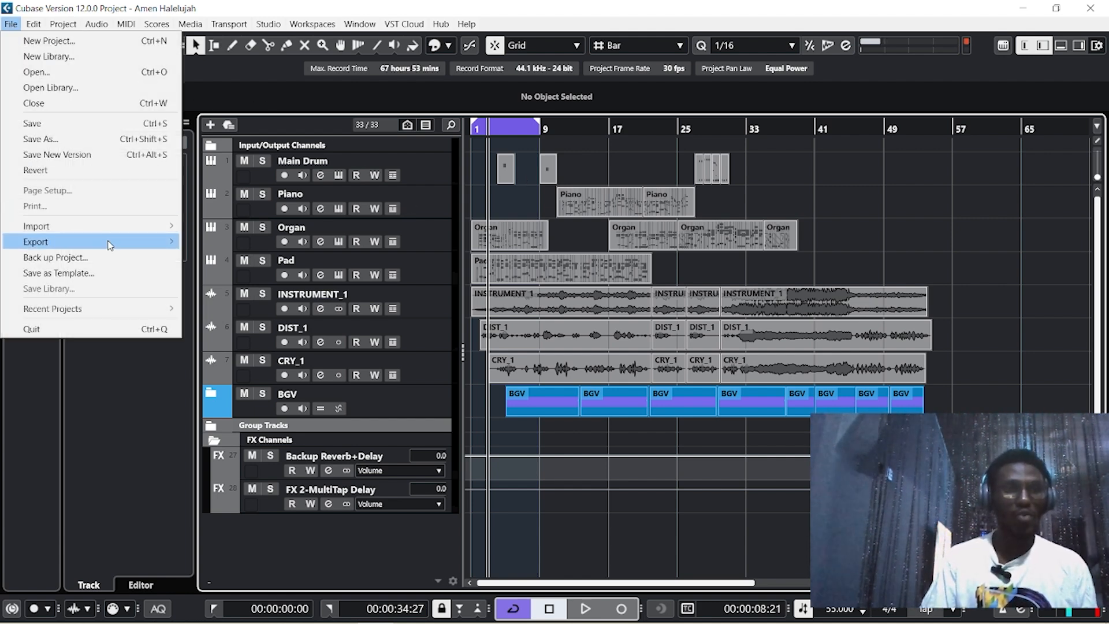
mouse_move(108, 241)
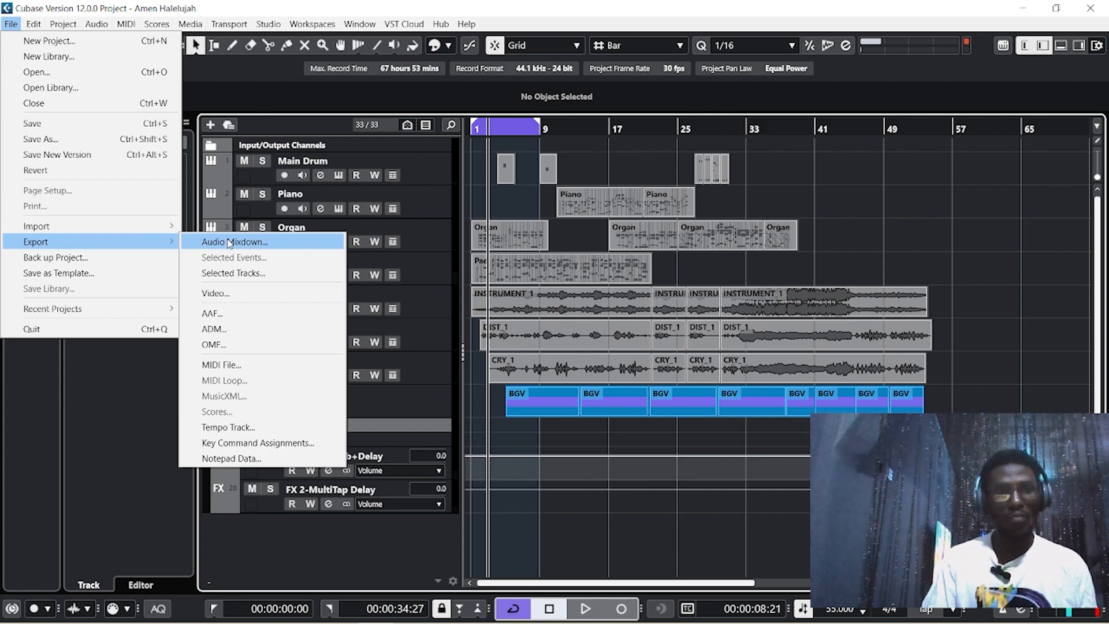
click(230, 243)
mouse_move(416, 58)
mouse_down()
mouse_move(643, 87)
mouse_move(627, 173)
mouse_move(404, 66)
mouse_up()
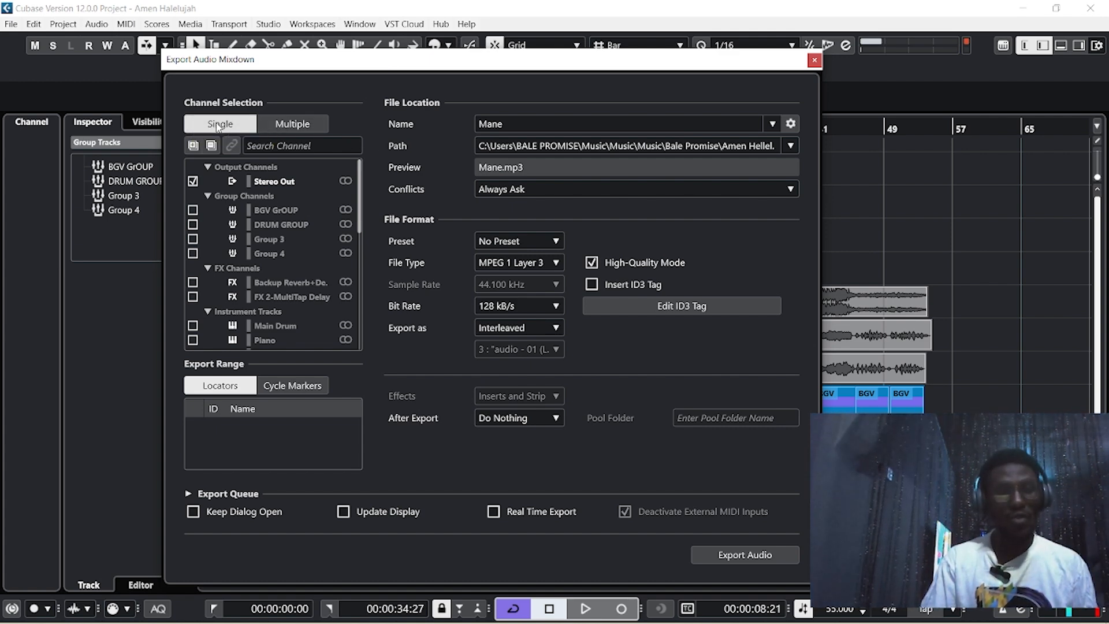
click(295, 124)
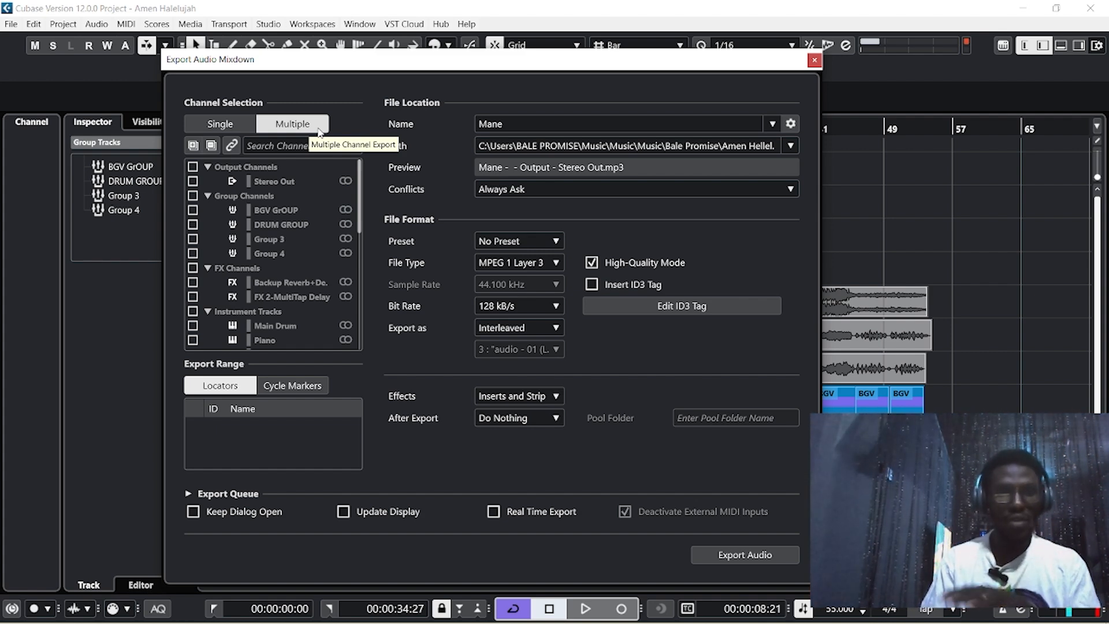
Tick Stereo Out for export, leave BGV GrOUP unticked, and review the channel list
drag(454, 130, 463, 116)
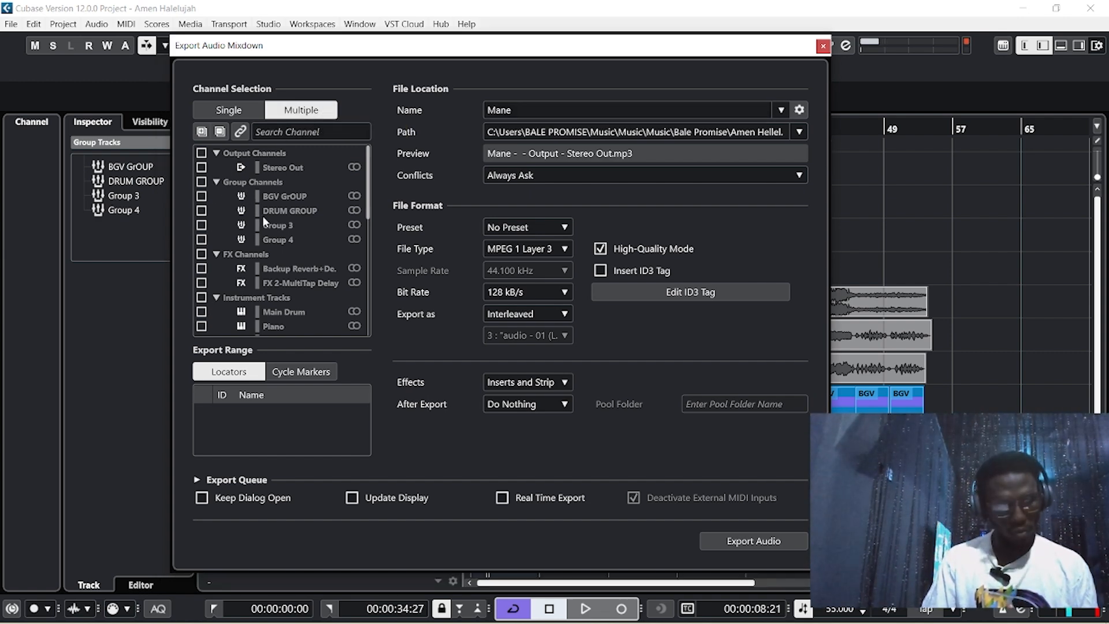
click(201, 168)
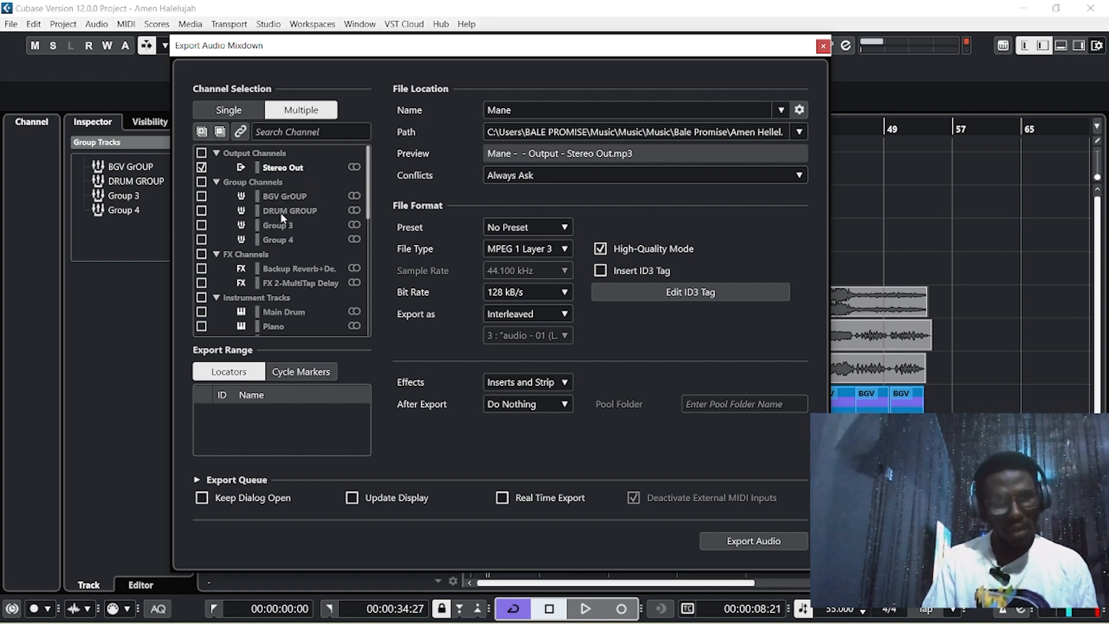
click(202, 196)
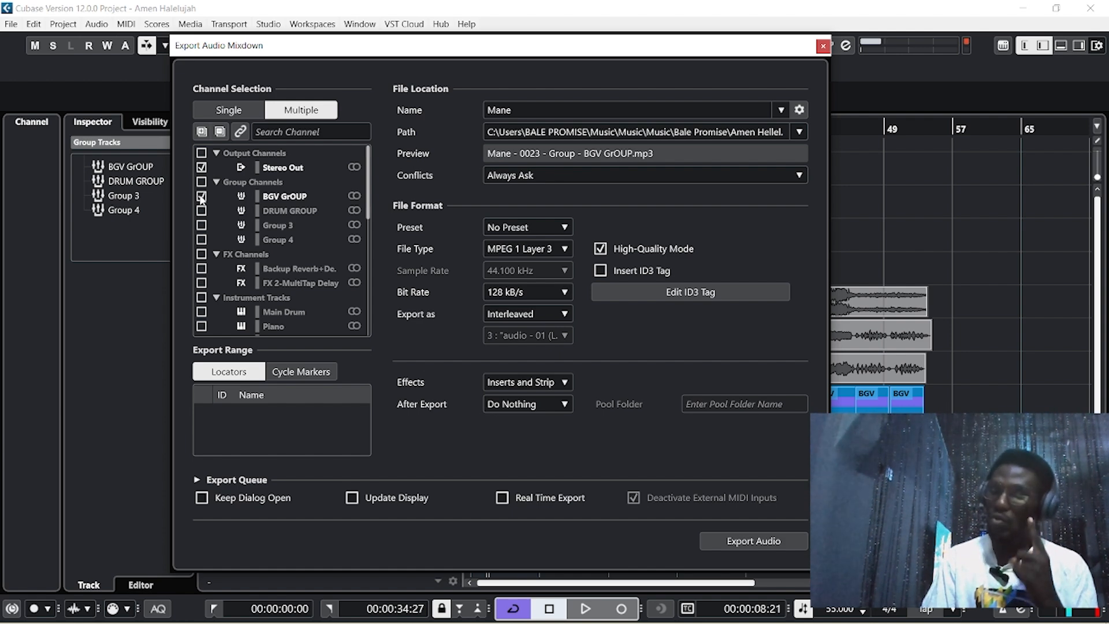
click(202, 196)
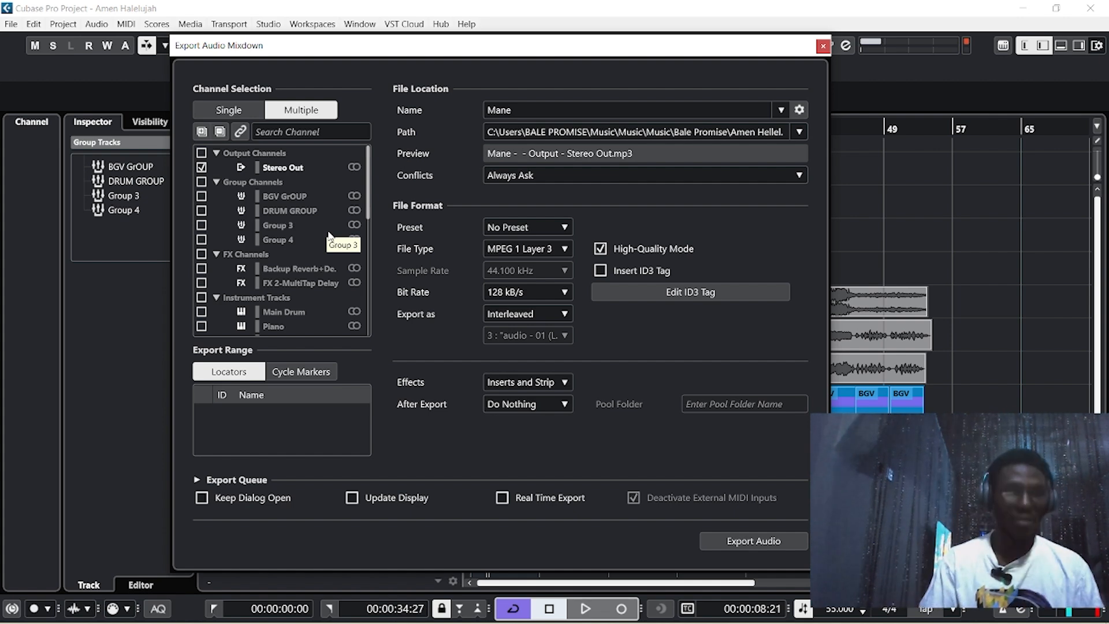
scroll(289, 214, down, 1)
scroll(282, 230, down, 1)
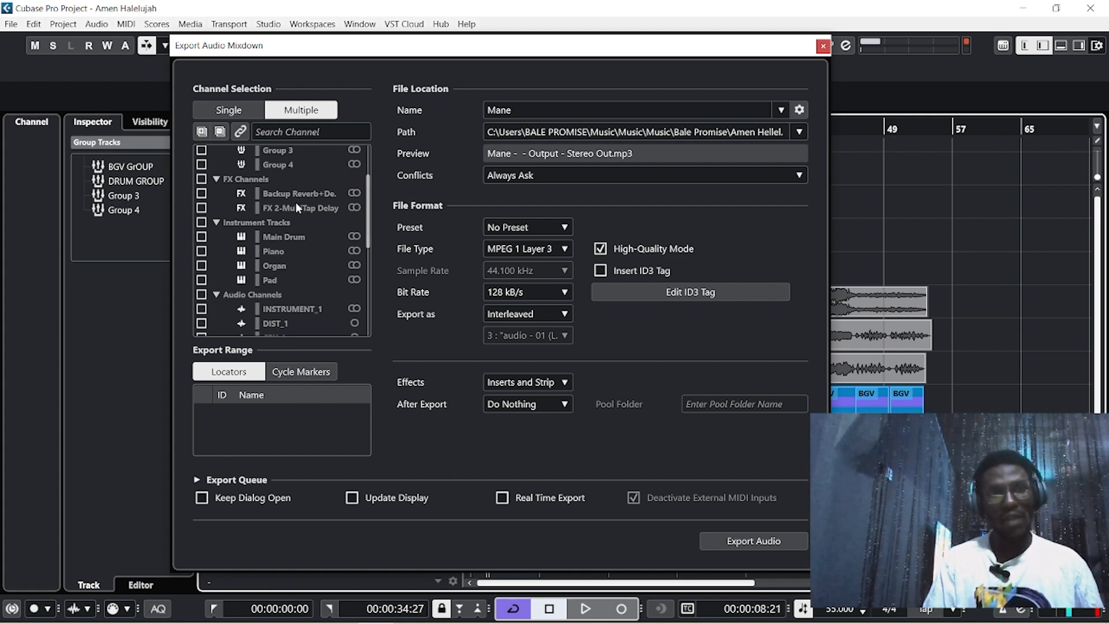
Tick the Backup Reverb+Delay checkbox under FX Channels in the export list
click(202, 194)
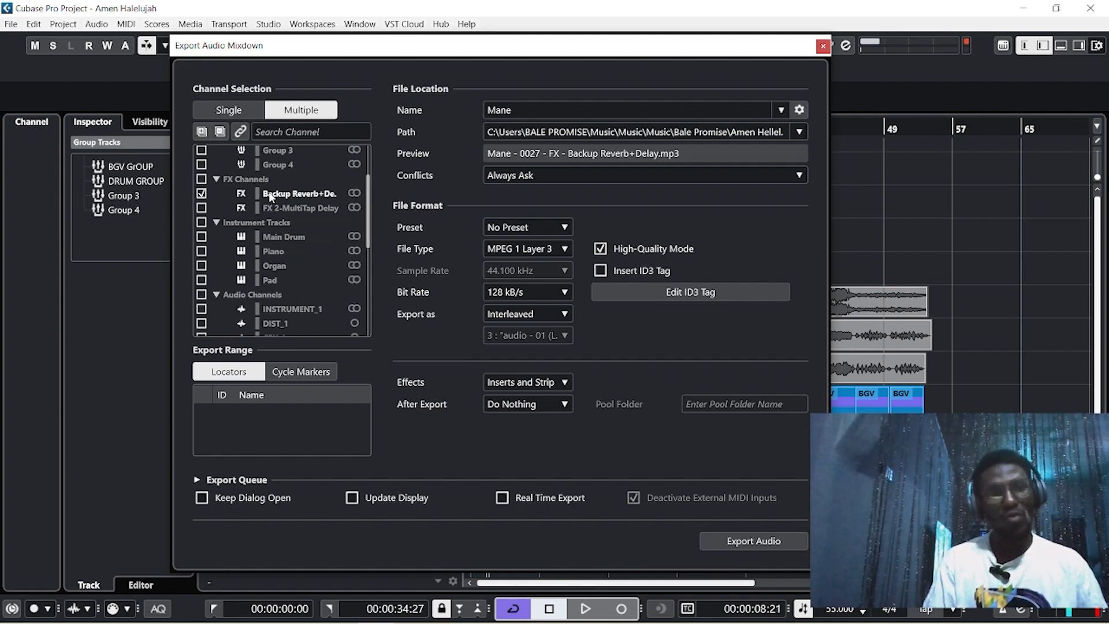
scroll(267, 229, down, 3)
scroll(267, 230, up, 2)
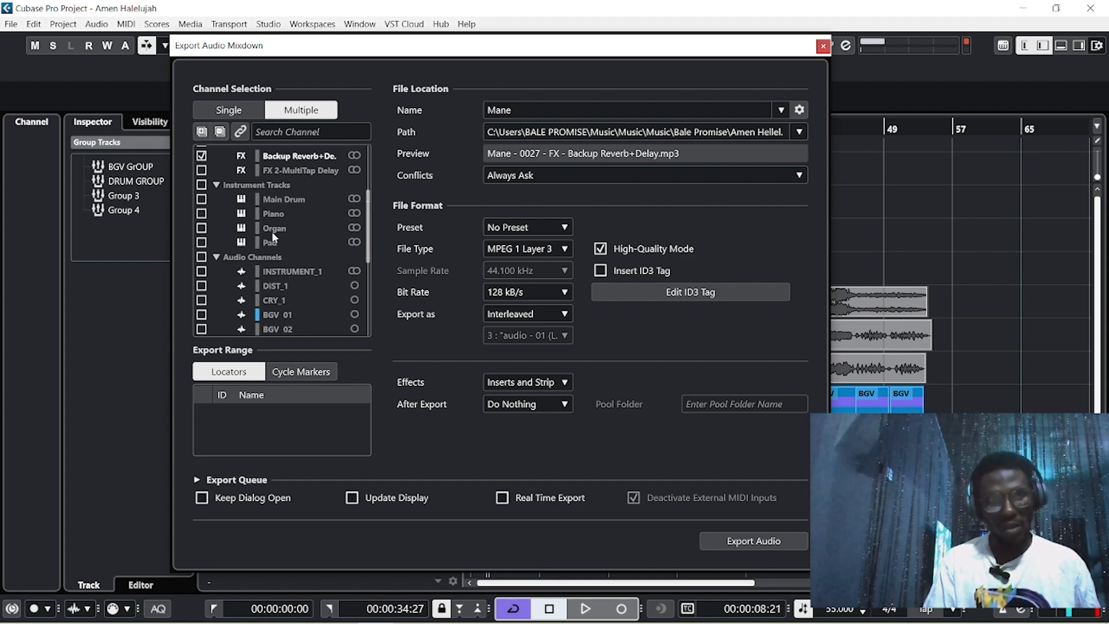
Tick Main Drum, Piano, Organ, Pad, DIST_1 and CRY_1 for export
click(201, 199)
click(202, 212)
click(202, 228)
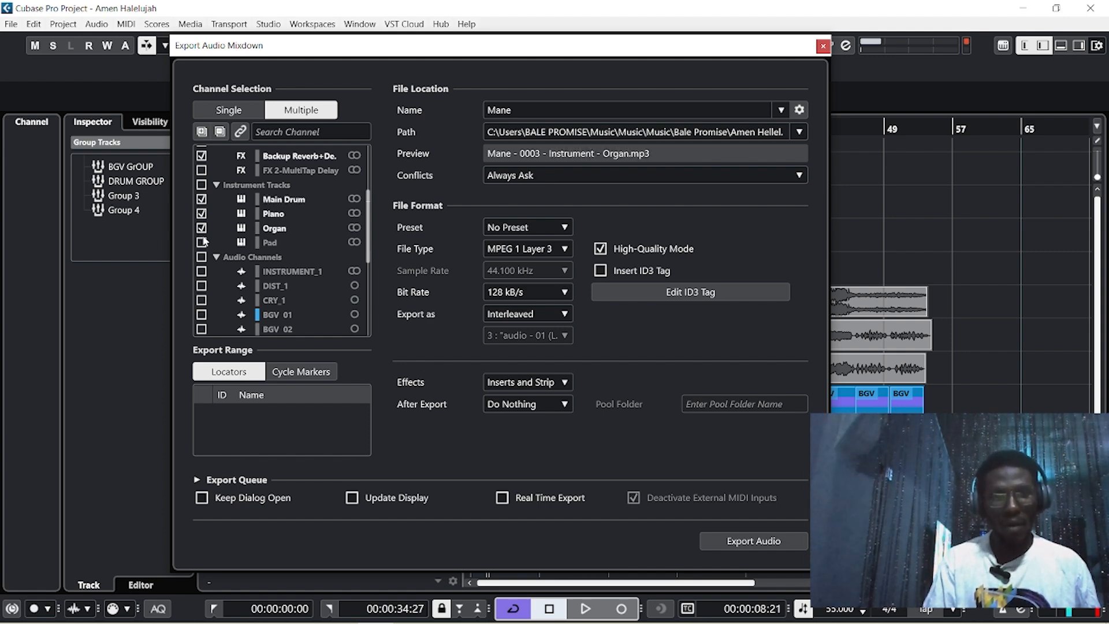
click(202, 242)
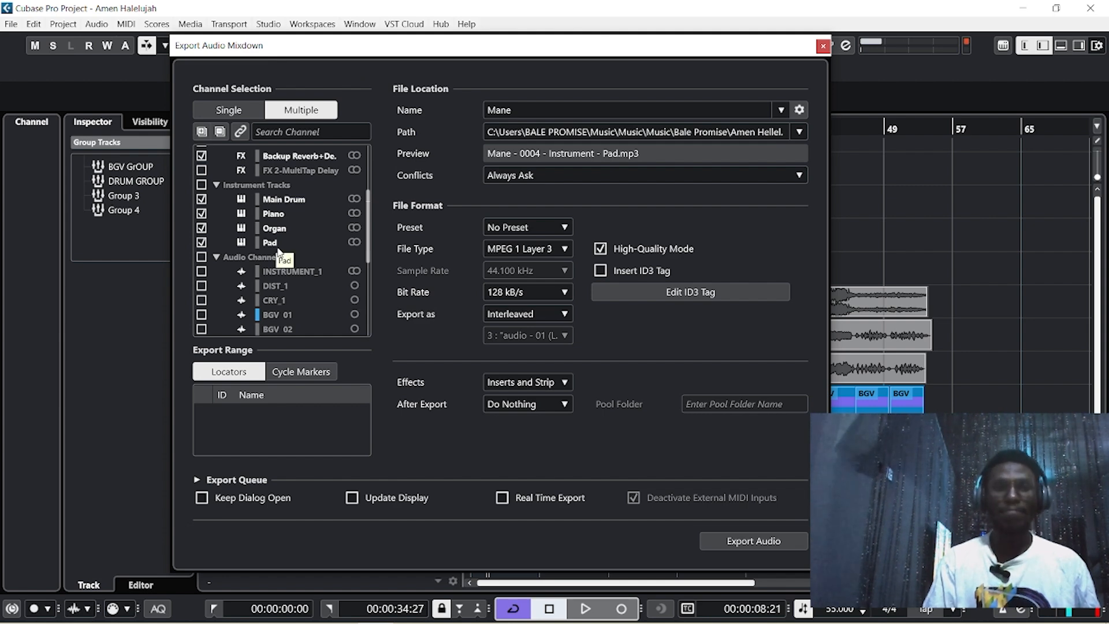
scroll(278, 249, down, 3)
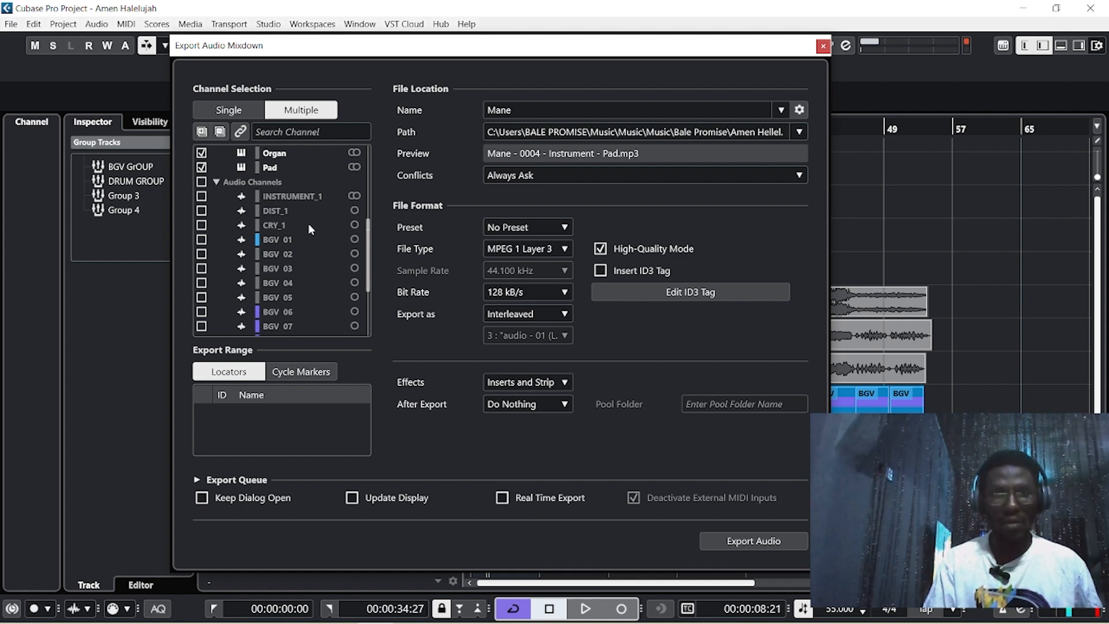
click(201, 210)
click(202, 226)
Tick every audio track from BGV 01 through BGV 15 for export
scroll(211, 237, down, 2)
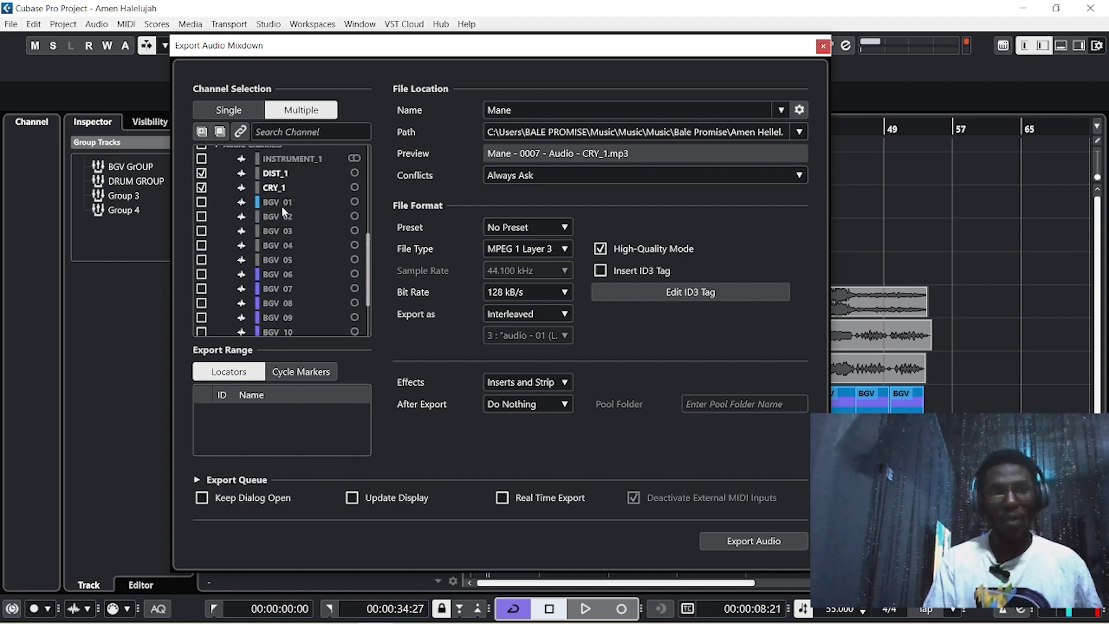
scroll(292, 268, down, 1)
scroll(292, 320, up, 6)
scroll(291, 317, down, 6)
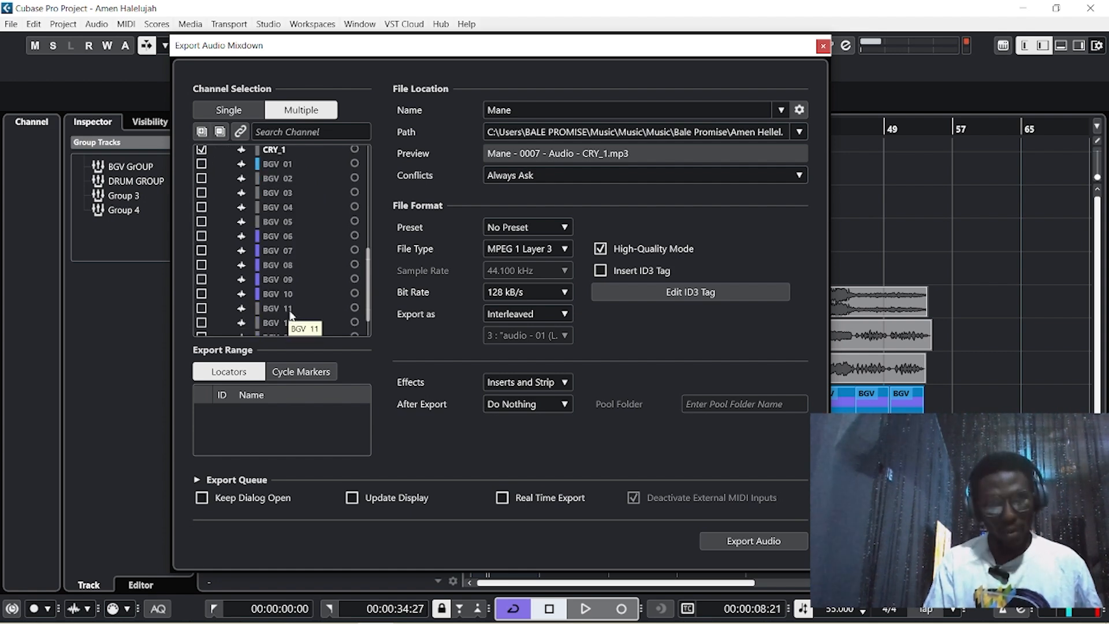
click(201, 163)
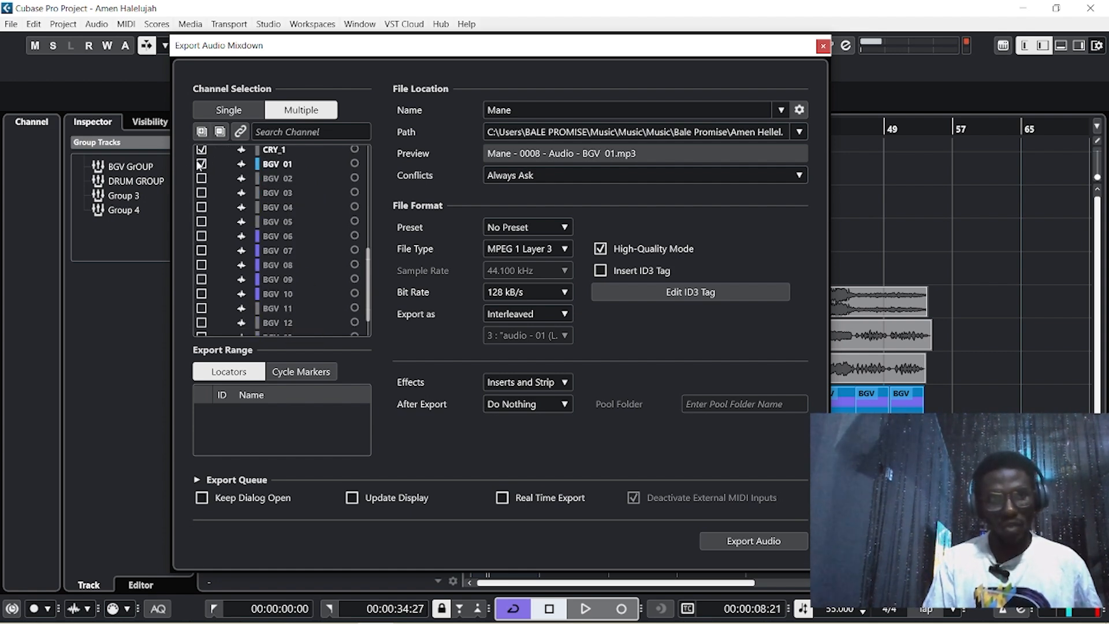
click(201, 177)
click(202, 192)
click(201, 206)
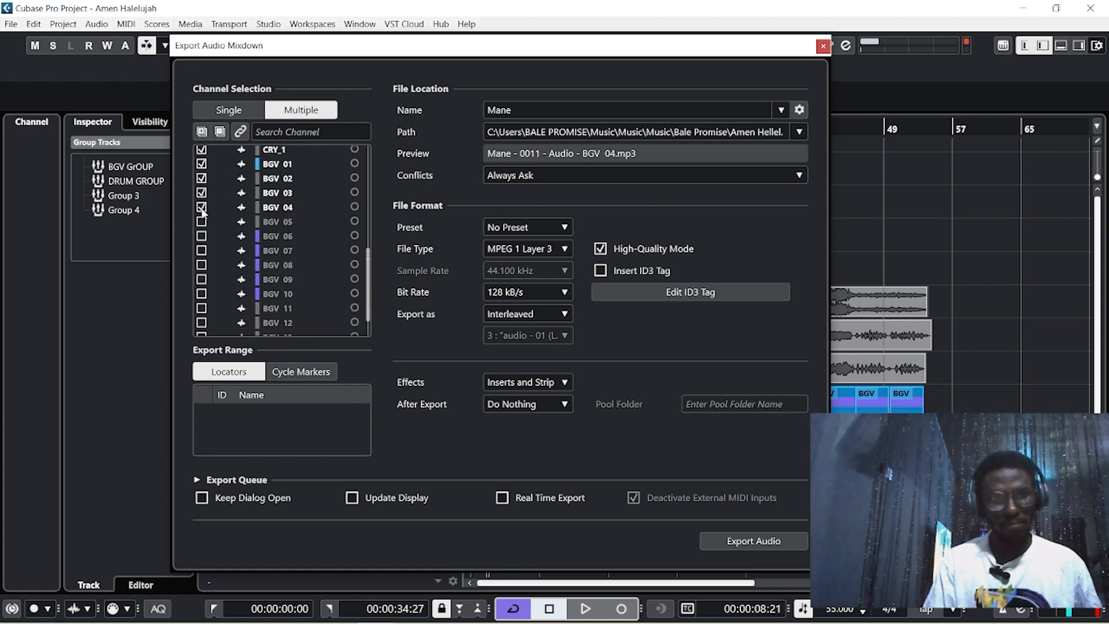
click(201, 222)
click(201, 235)
click(201, 250)
click(201, 265)
scroll(202, 271, down, 2)
click(201, 242)
click(201, 256)
click(201, 270)
click(201, 285)
click(201, 299)
click(200, 314)
click(201, 328)
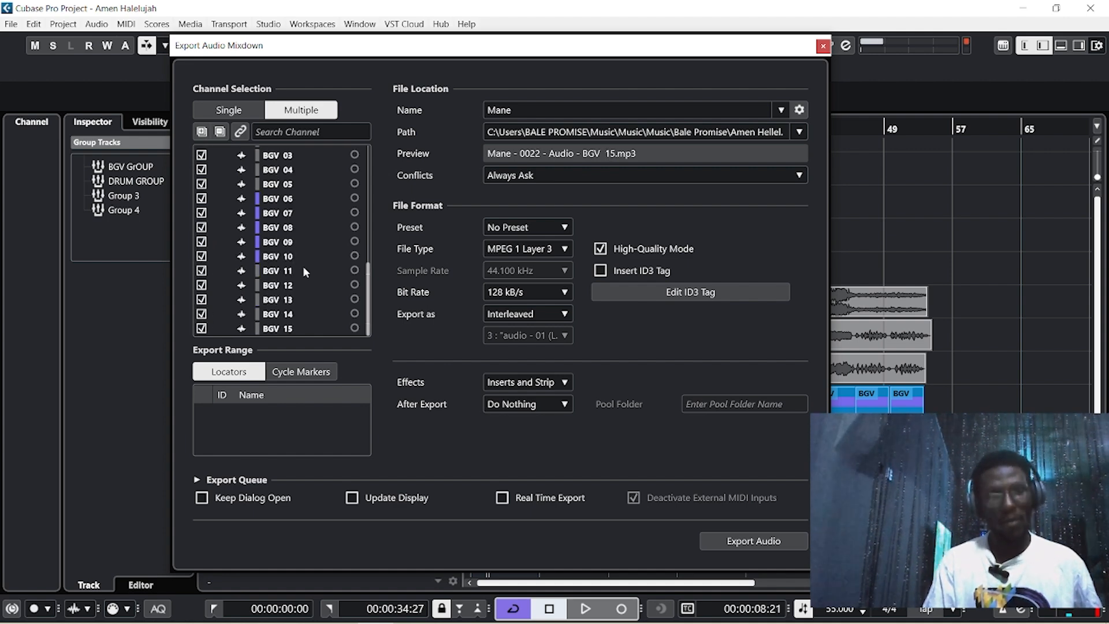
Select the current export name 'Mane' in the Name field for editing
scroll(310, 298, up, 10)
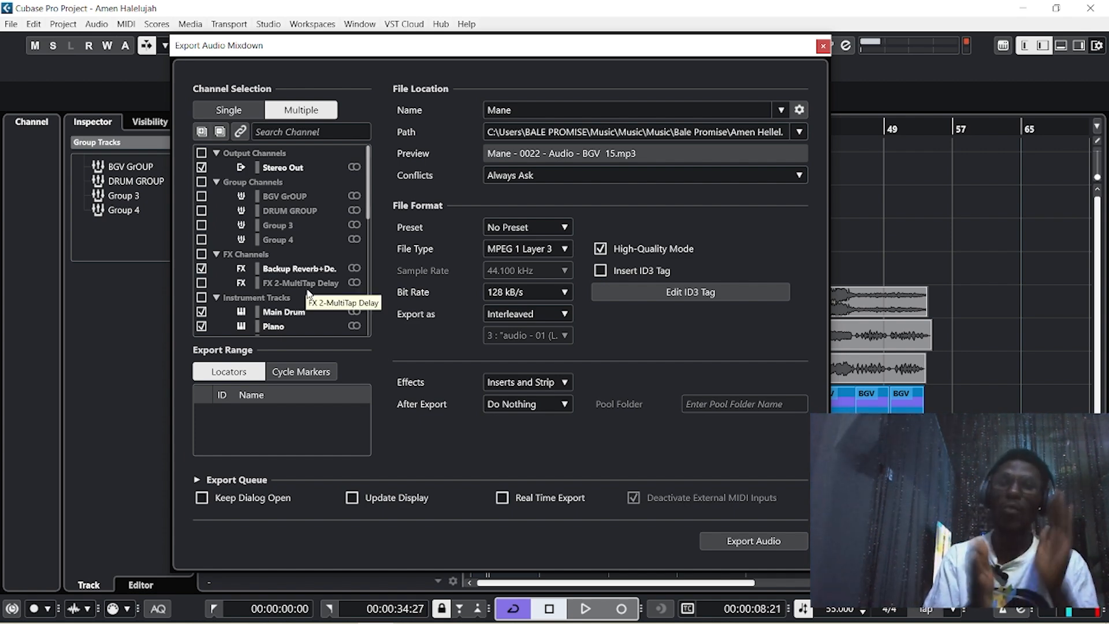
click(512, 112)
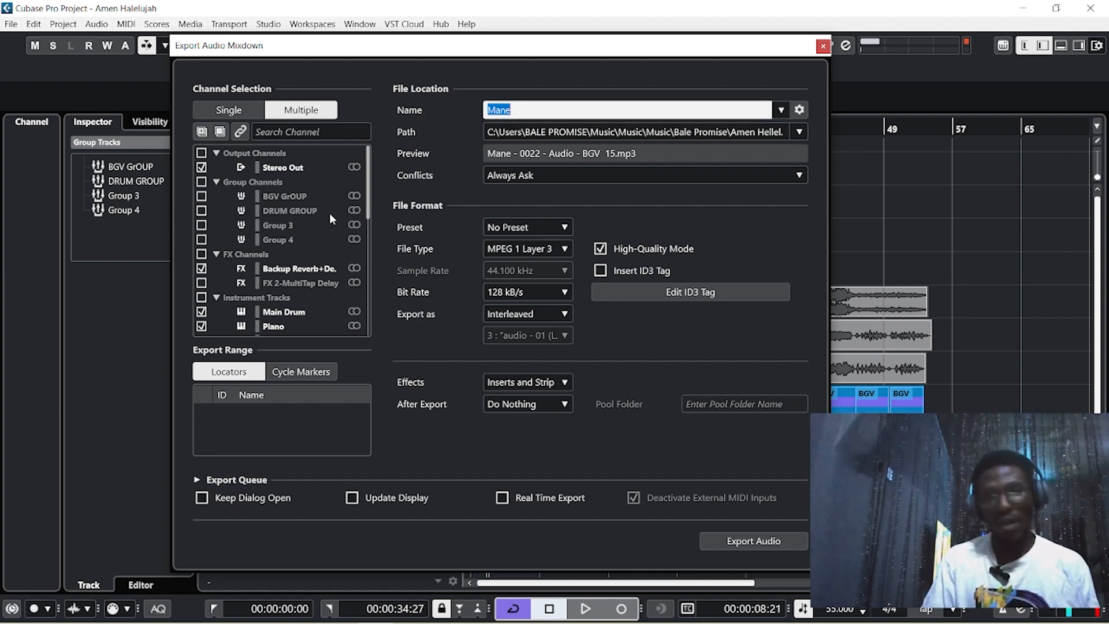
scroll(310, 285, down, 10)
scroll(310, 284, up, 10)
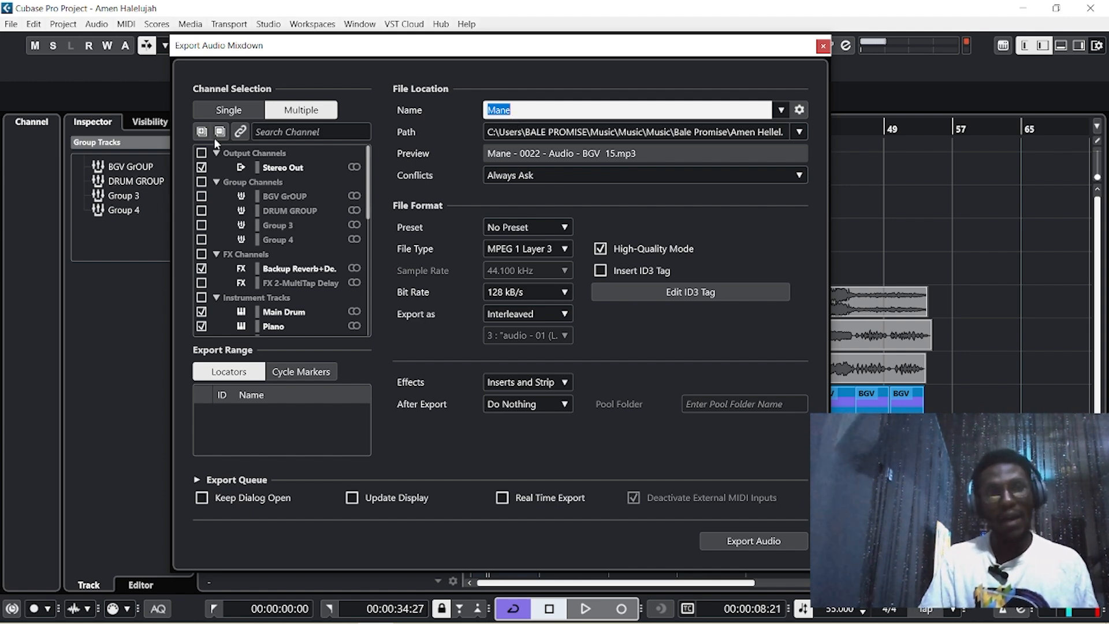
scroll(288, 243, down, 8)
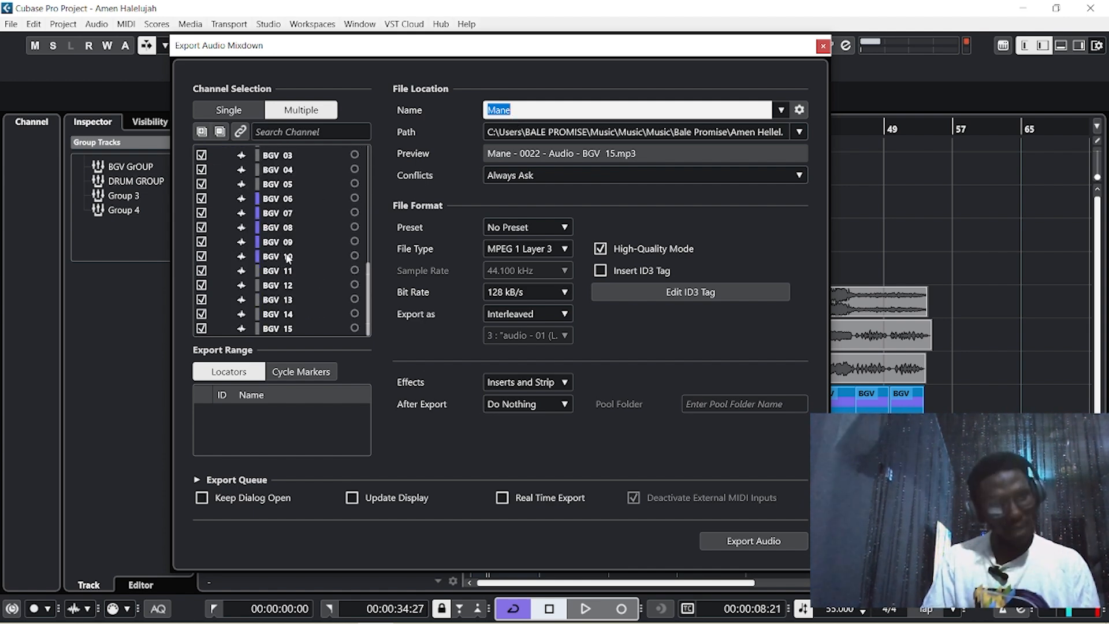
scroll(288, 258, up, 8)
click(540, 113)
Replace the export name 'Mane' with 'Amen Files' and open the Path location chooser
double_click(539, 113)
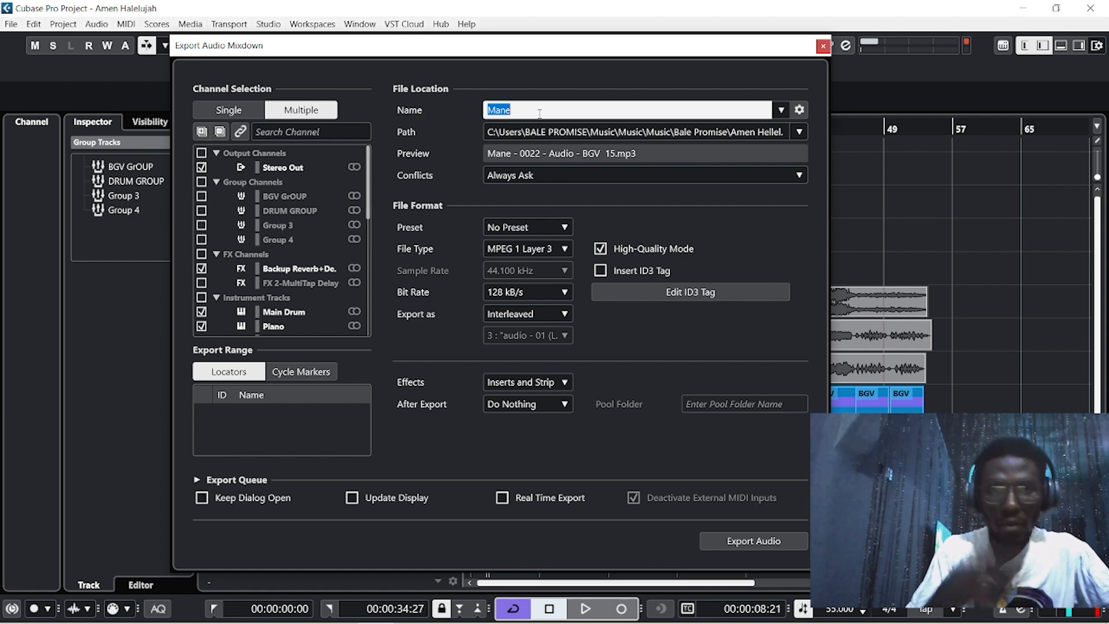
key(BackSpace)
text(Amen Files)
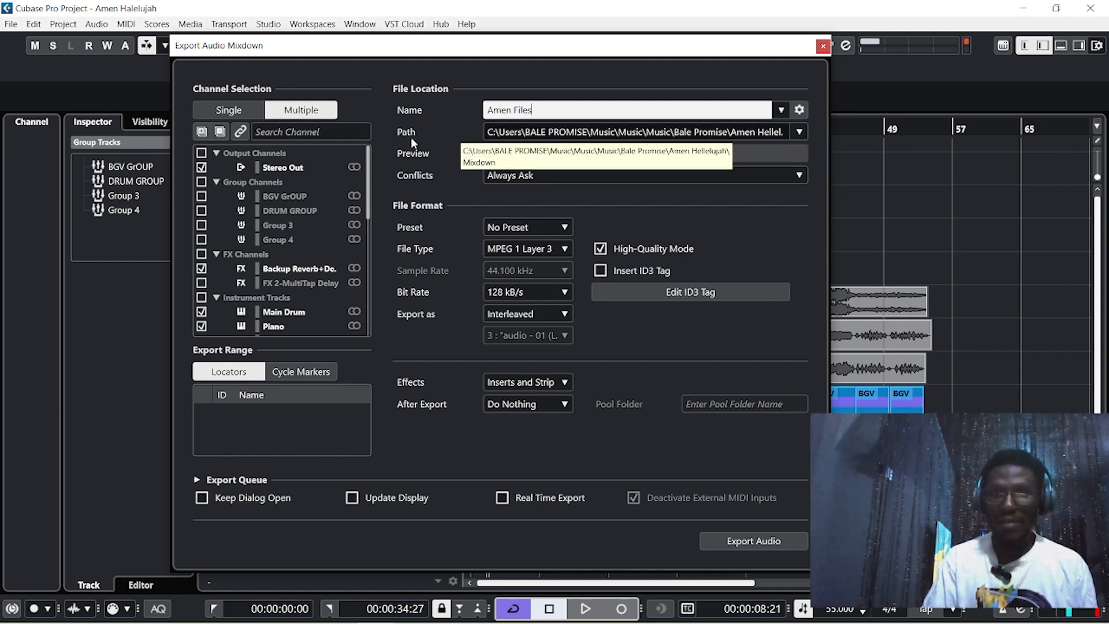
click(622, 130)
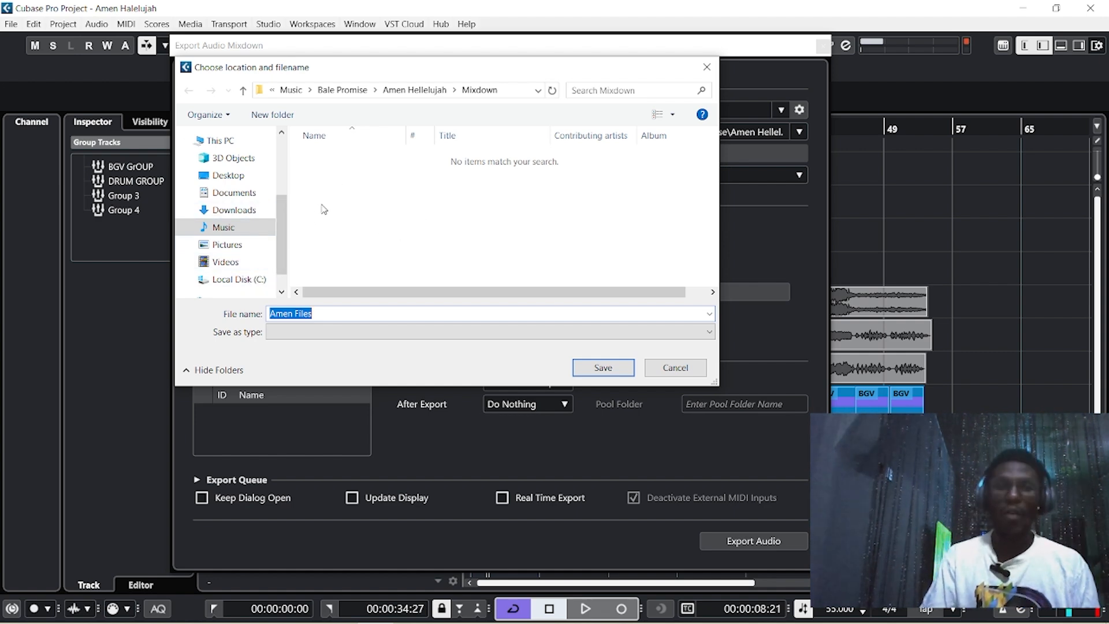
Create an 'Amen projcts Files' folder inside Mixdown and save it as the export path
right_click(335, 180)
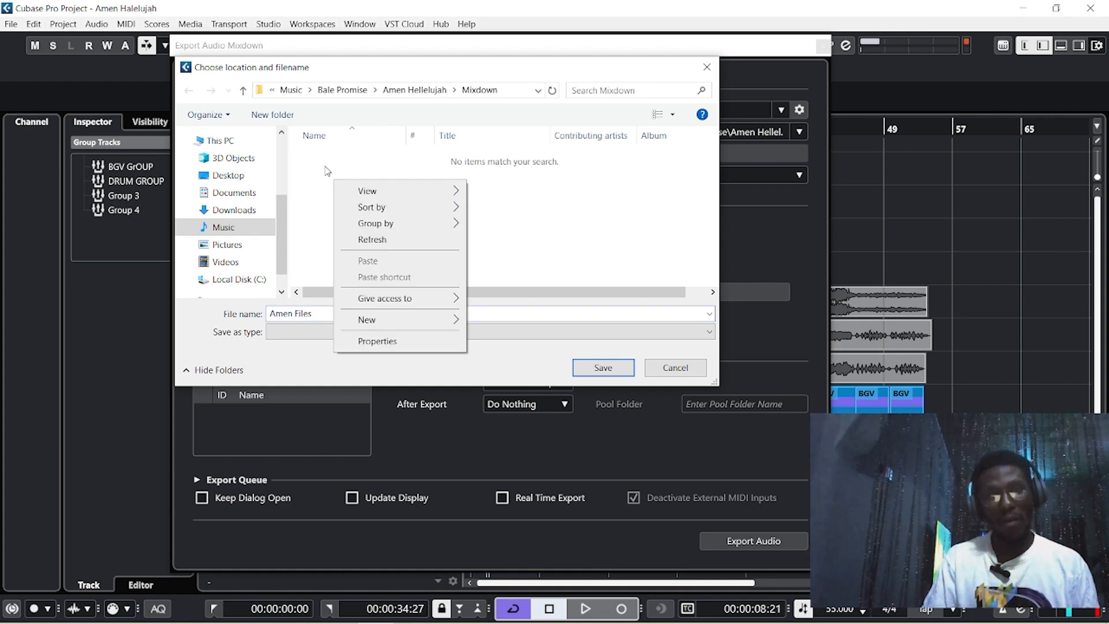
right_click(323, 166)
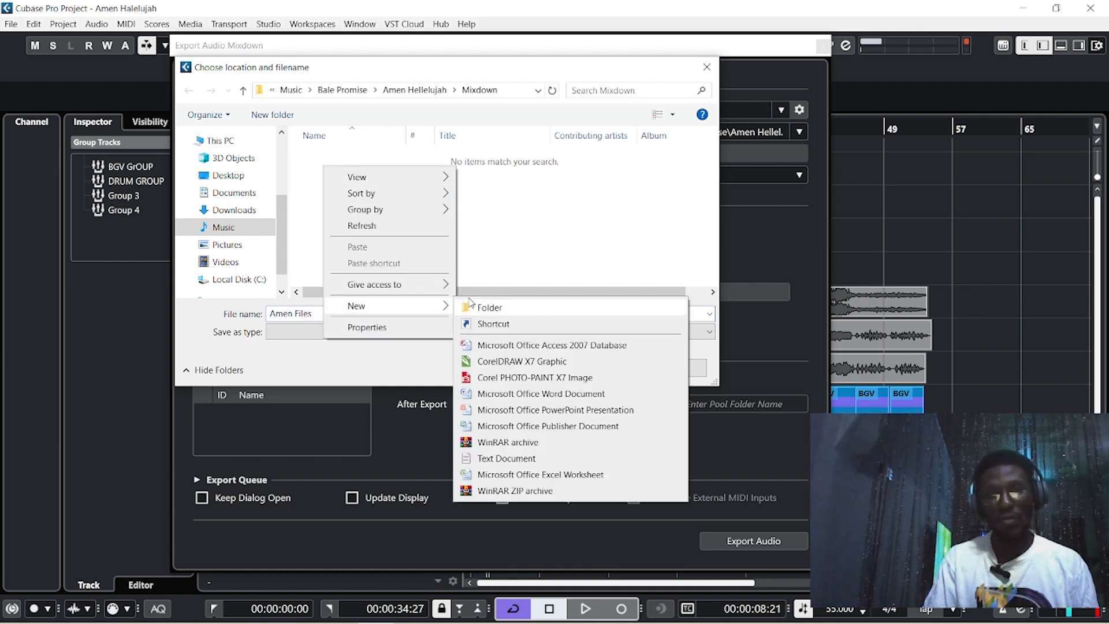
click(482, 304)
text(Amen projcts Files)
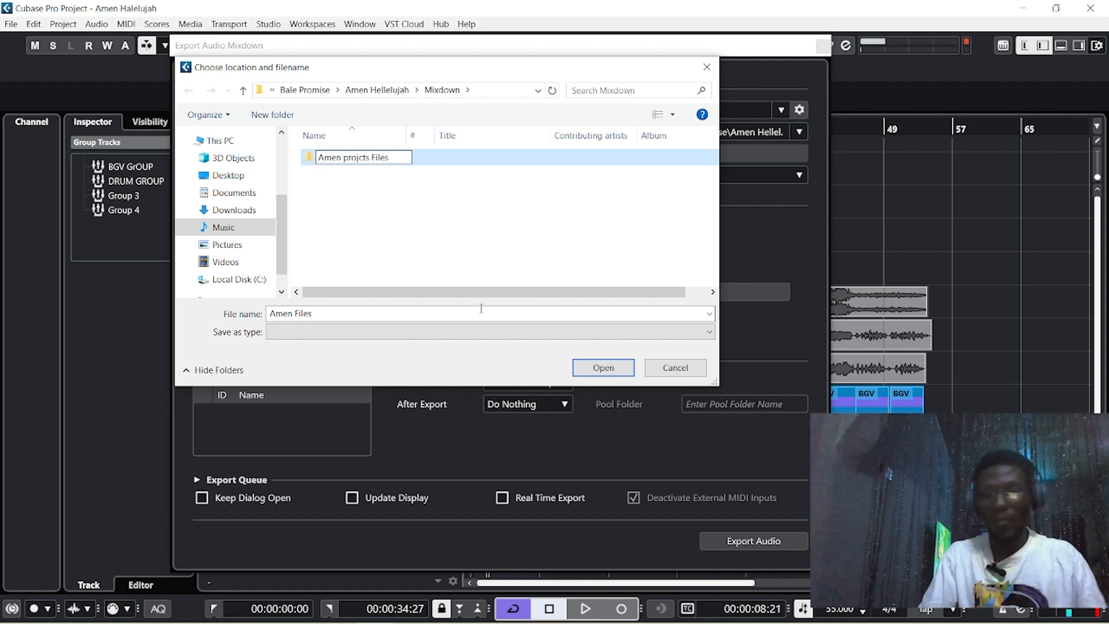
key(Return)
click(603, 369)
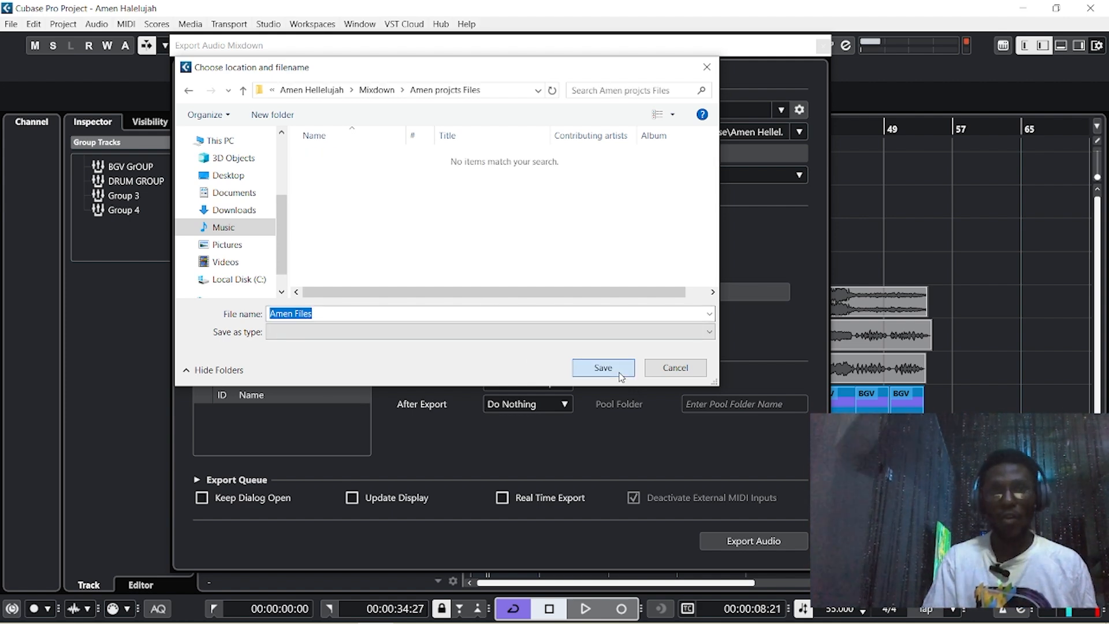
click(601, 373)
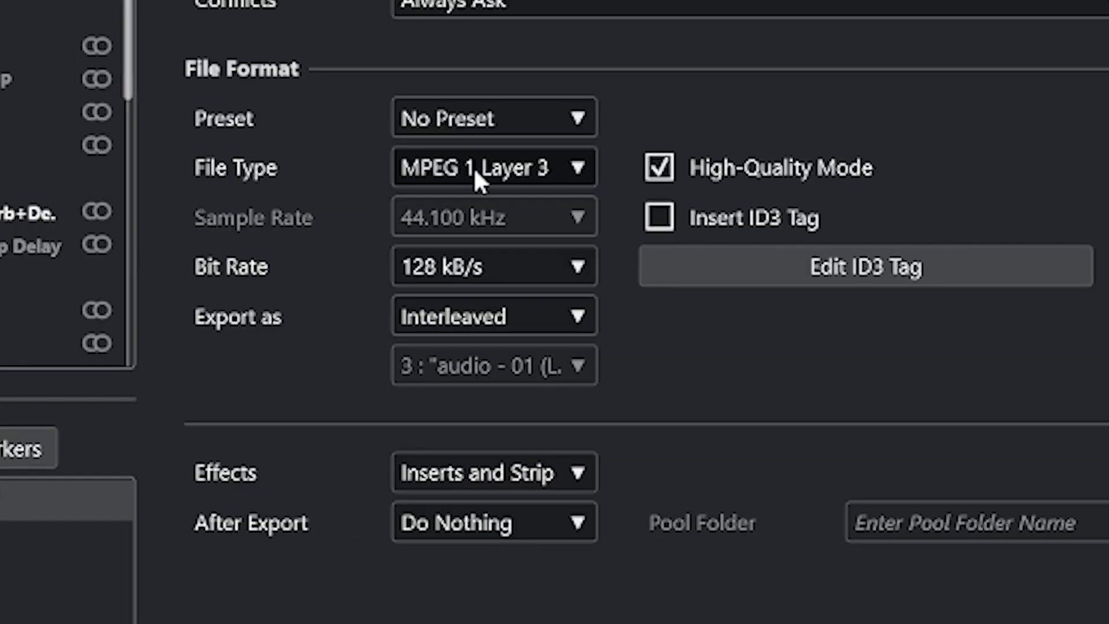
Switch the export format from MP3 to Wave, keeping 44.100 kHz sample rate and 16 bit depth
click(521, 252)
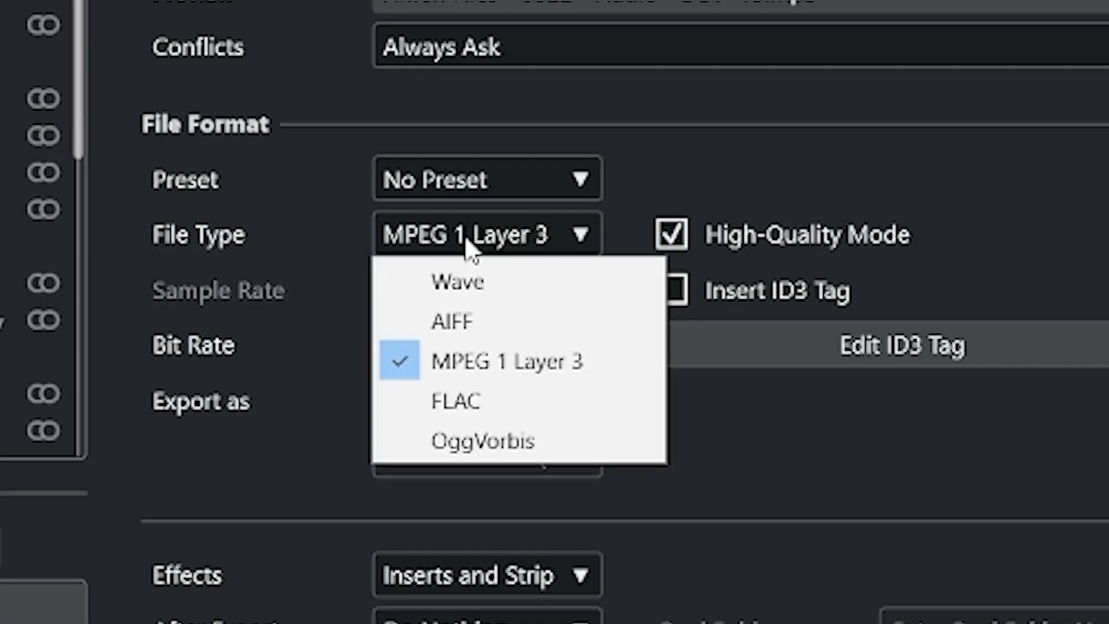
click(509, 292)
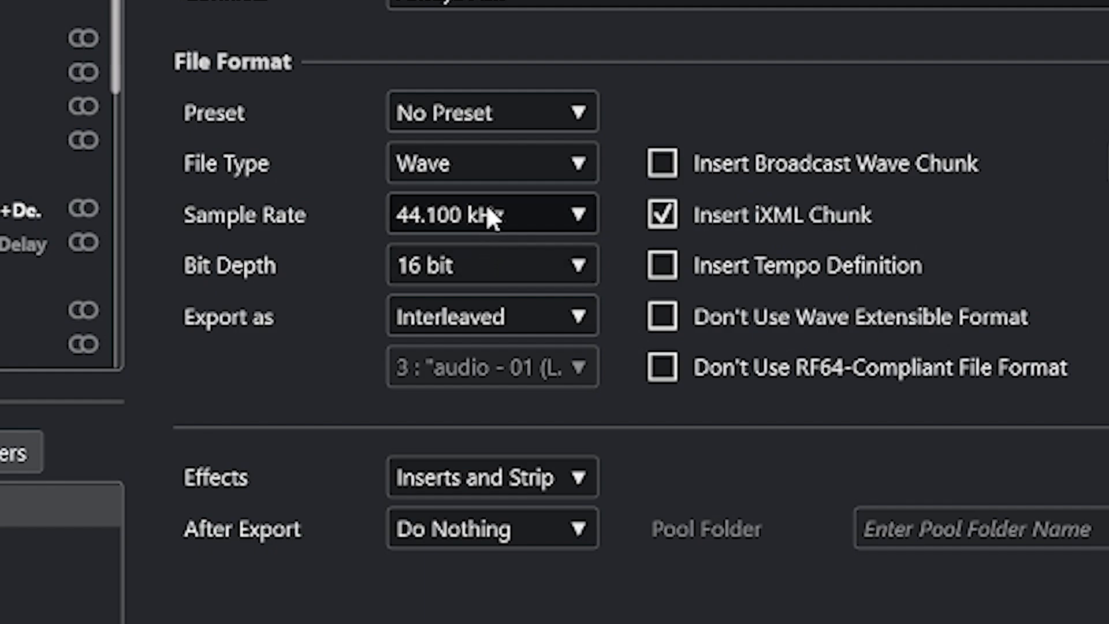
click(487, 211)
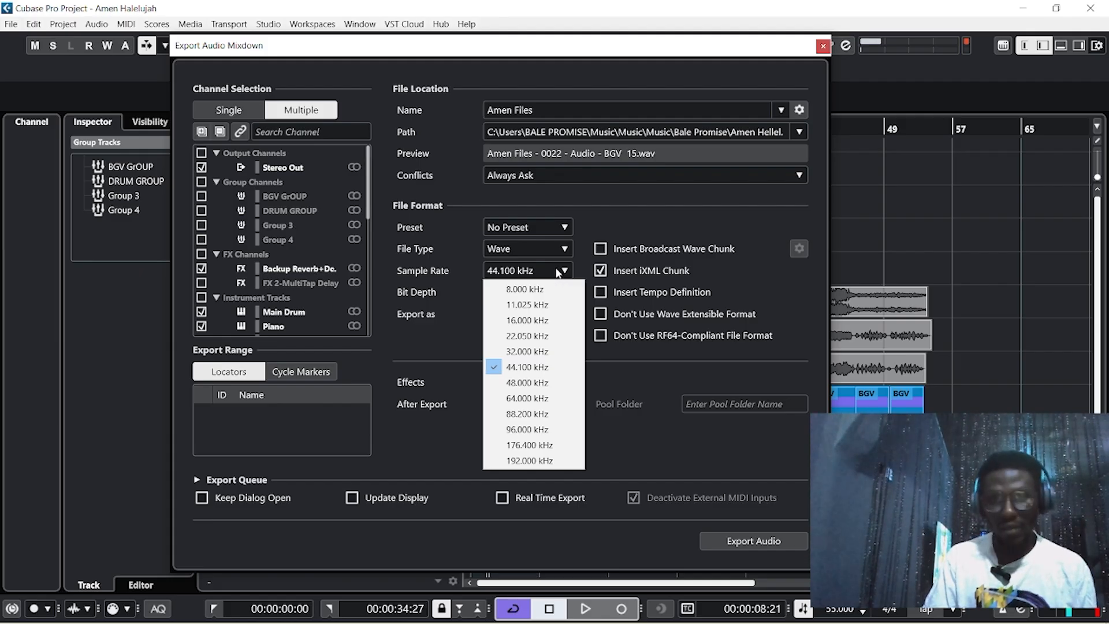
click(515, 289)
click(517, 294)
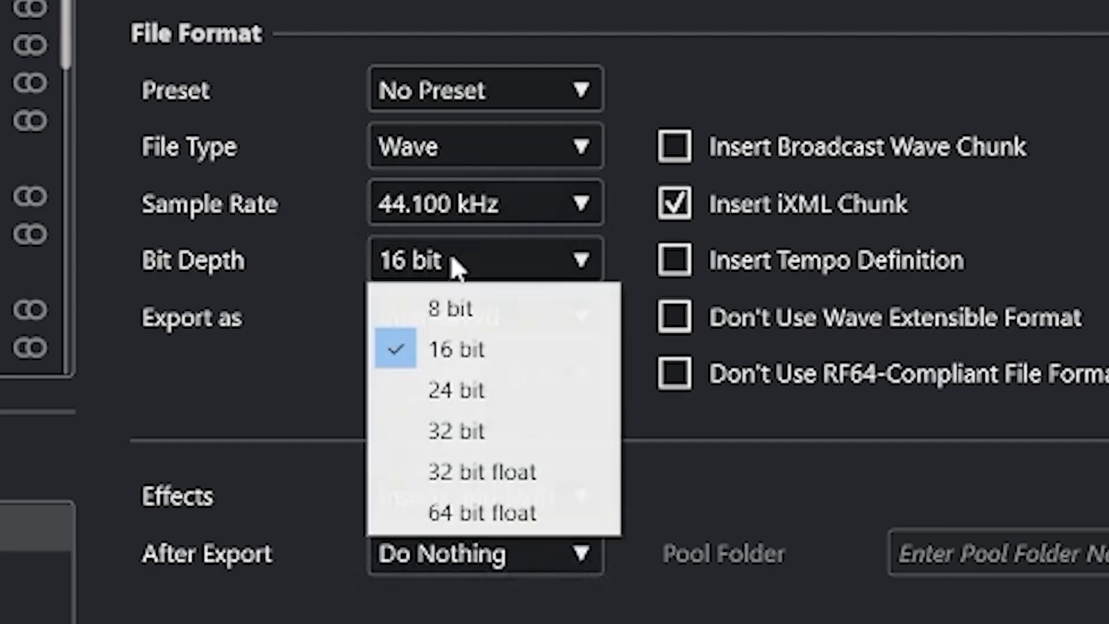
click(306, 255)
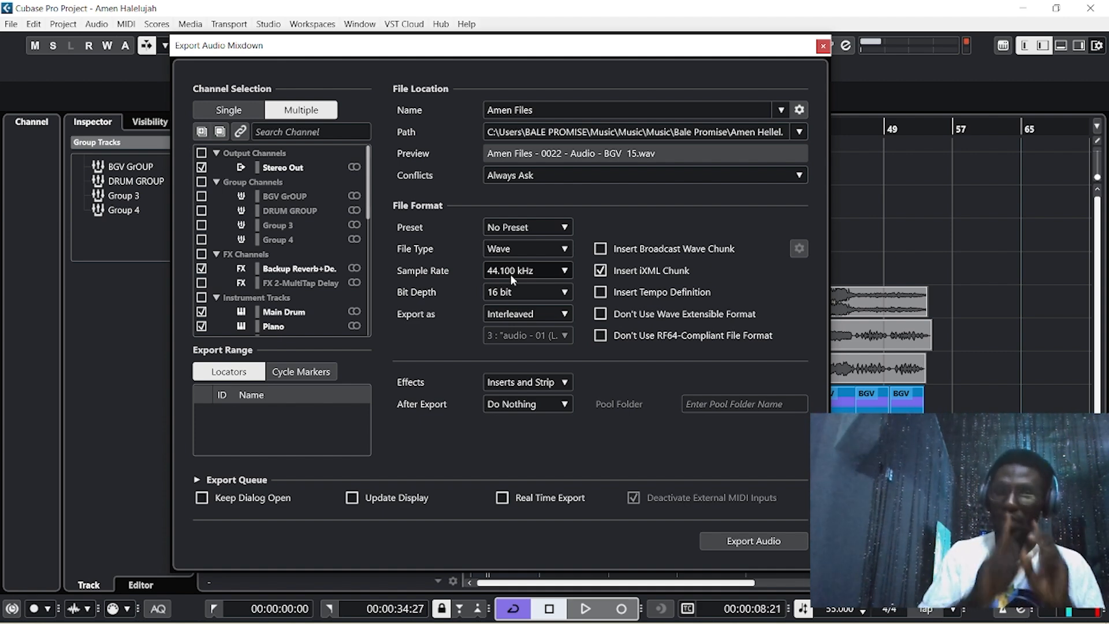
Confirm 16 bit depth is kept and export the selected channels as audio stems
click(523, 290)
click(524, 290)
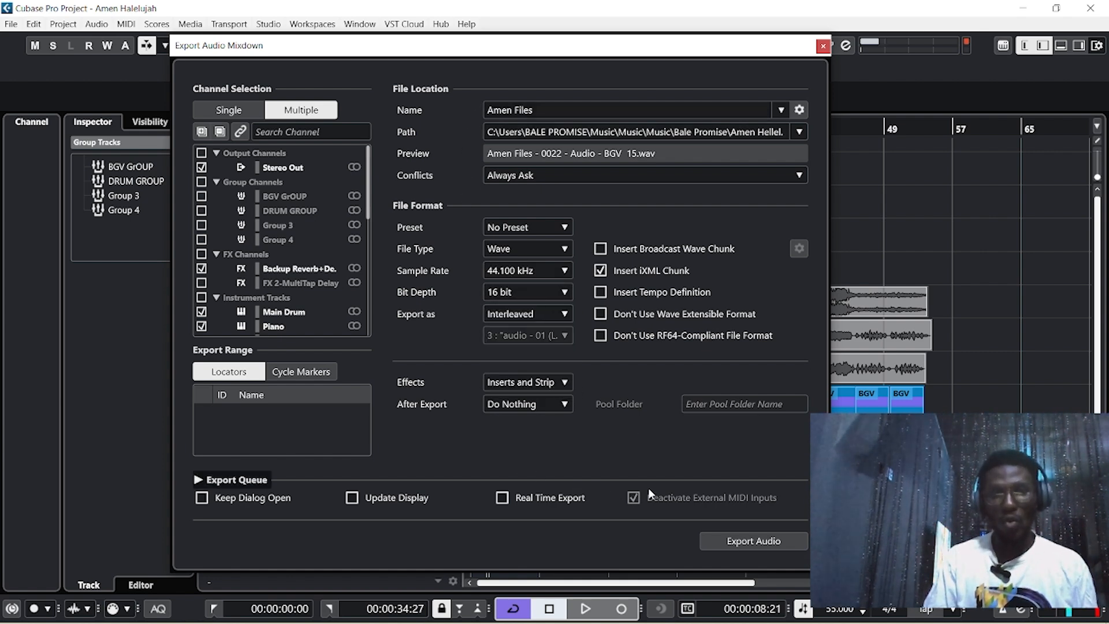
click(753, 540)
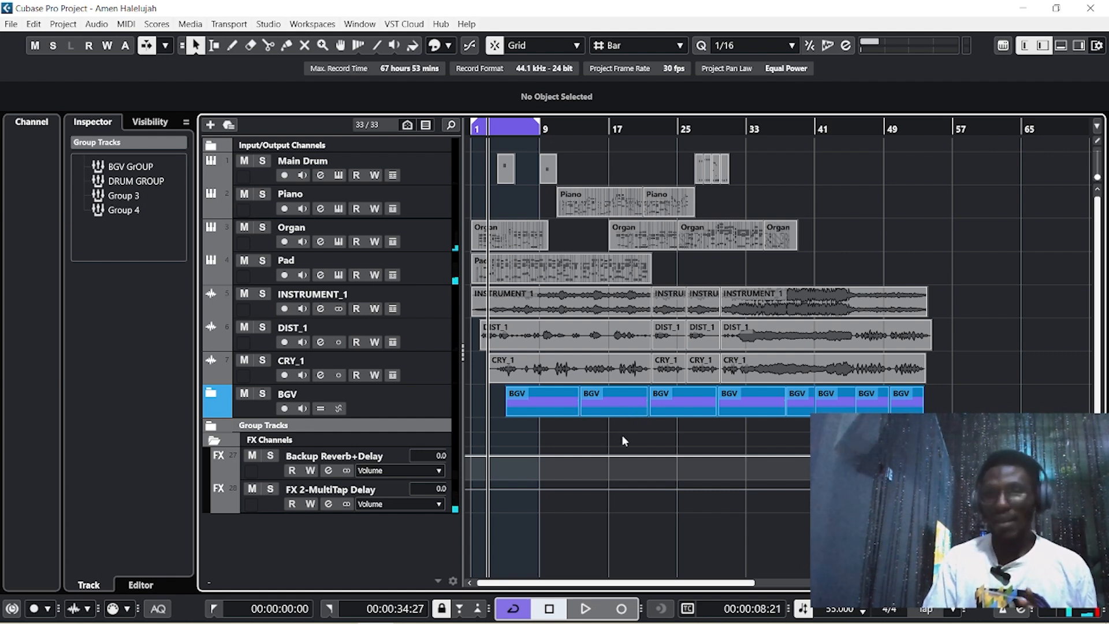
Open the Amen projcts Files folder in File Explorer
mouse_move(436, 620)
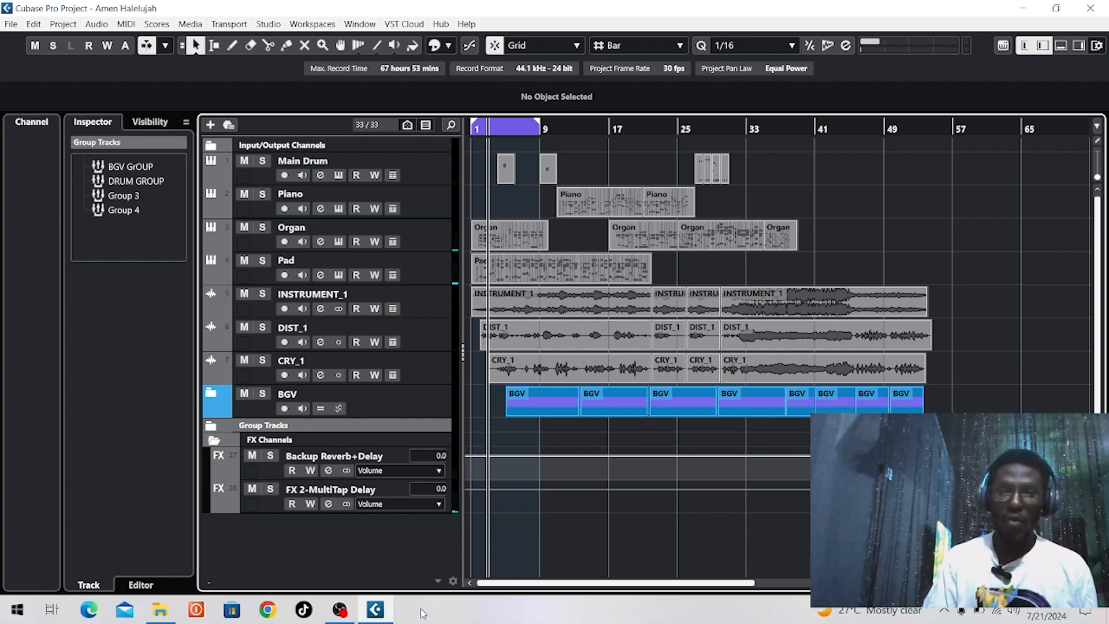
click(161, 611)
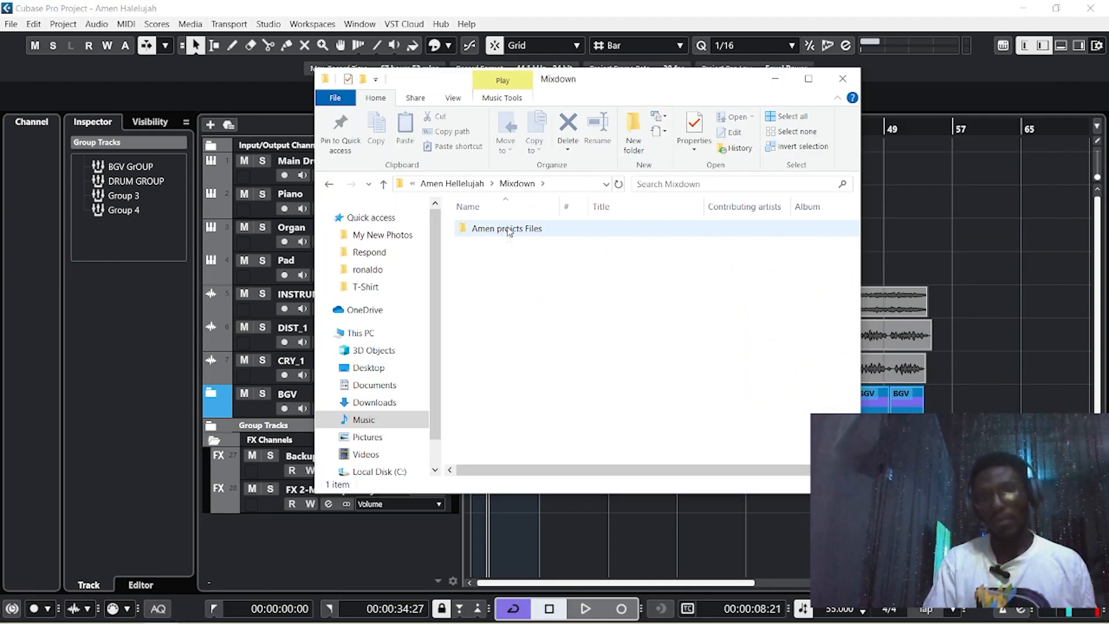
double_click(507, 229)
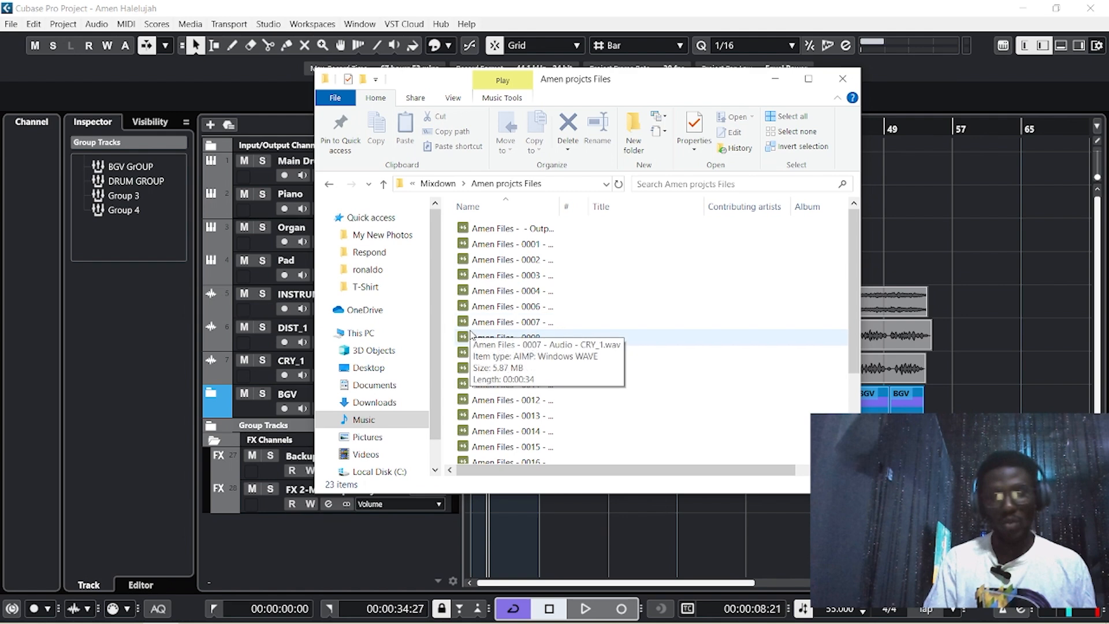
Browse the exported WAVs down to Stereo Out.wav, then play Main Drum.wav in AIMP
scroll(497, 370, down, 3)
scroll(499, 374, up, 3)
click(502, 227)
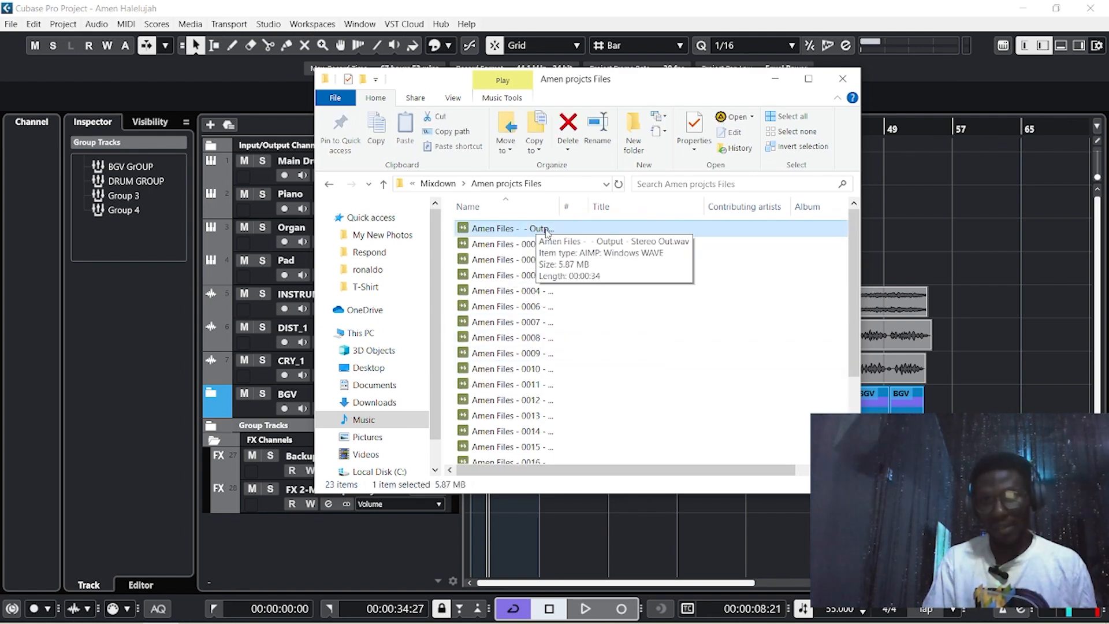
scroll(519, 346, down, 3)
click(507, 457)
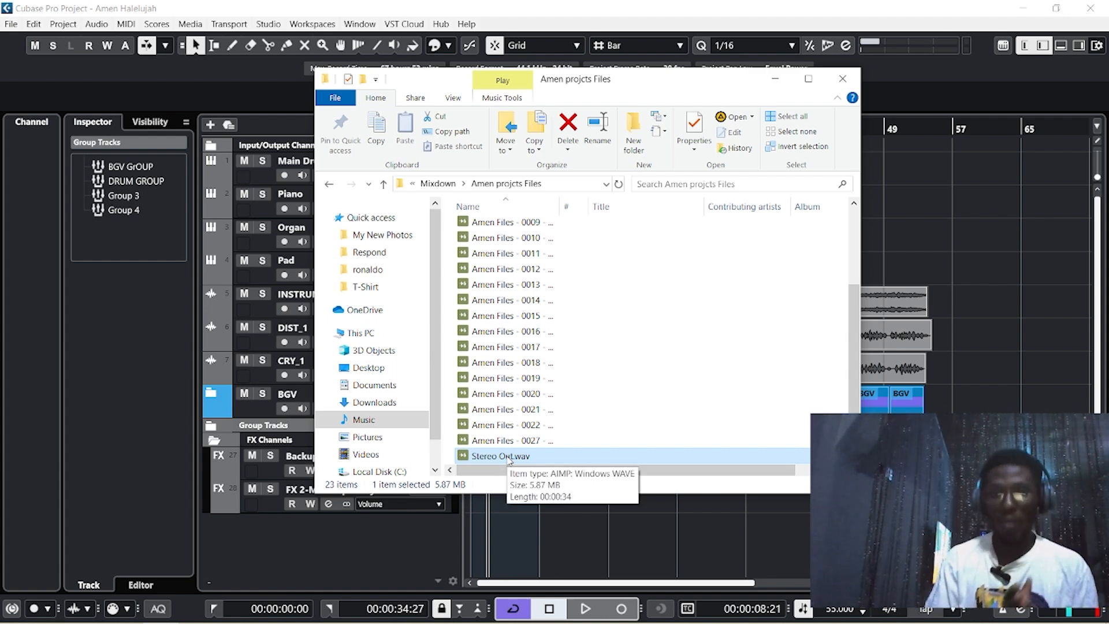
scroll(505, 375, up, 2)
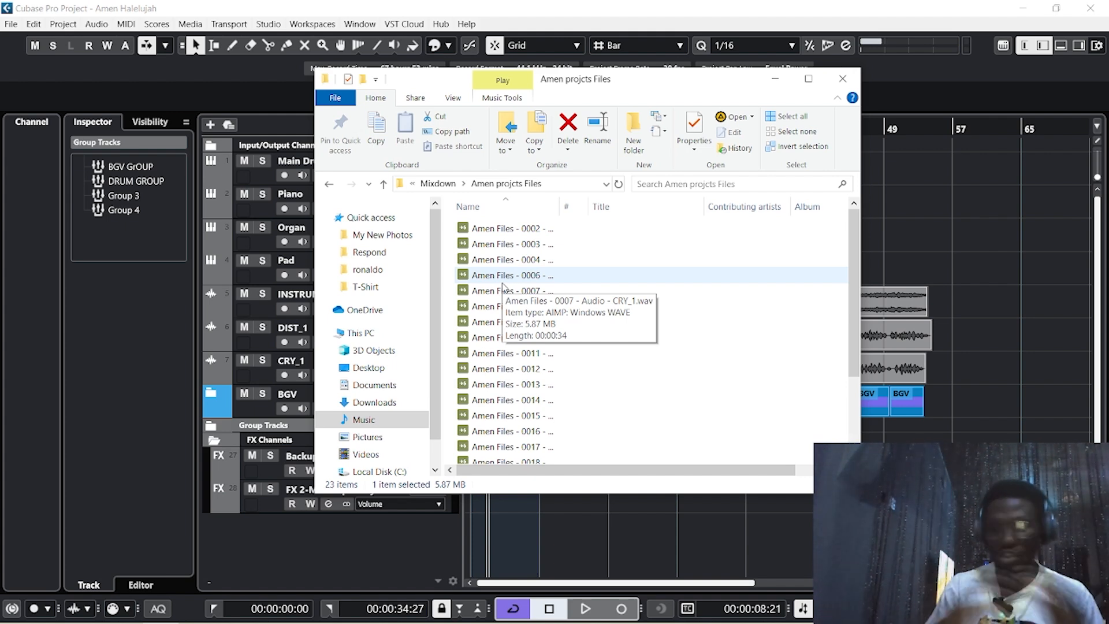
scroll(504, 284, down, 3)
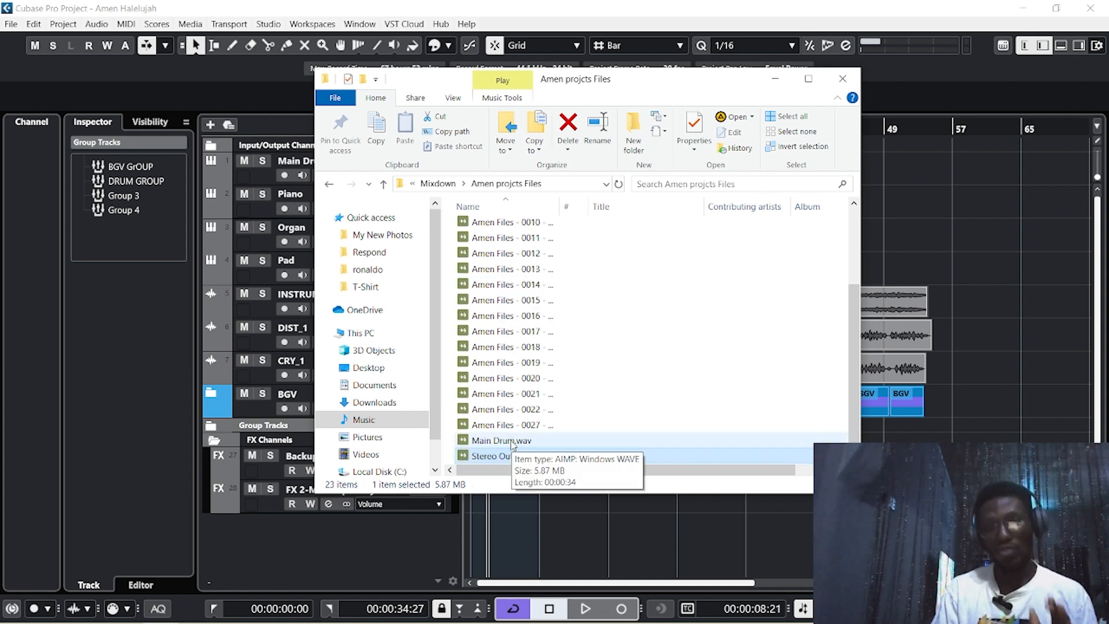
double_click(513, 441)
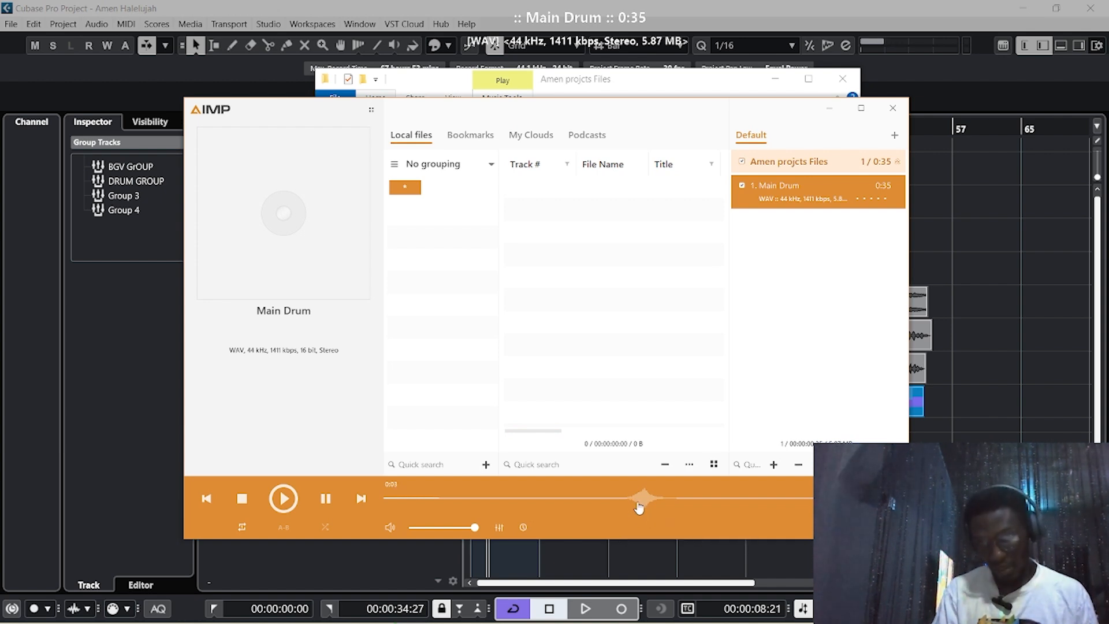
Audition Main Drum at 0:17, then play Stereo Out.wav and skip through the mix
click(632, 501)
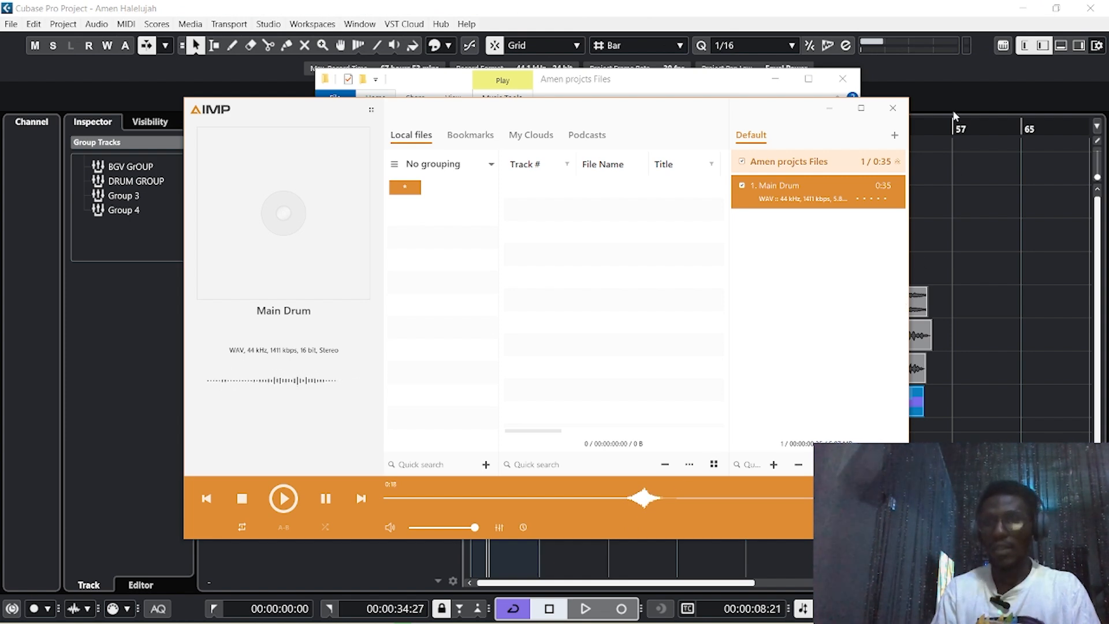
click(893, 113)
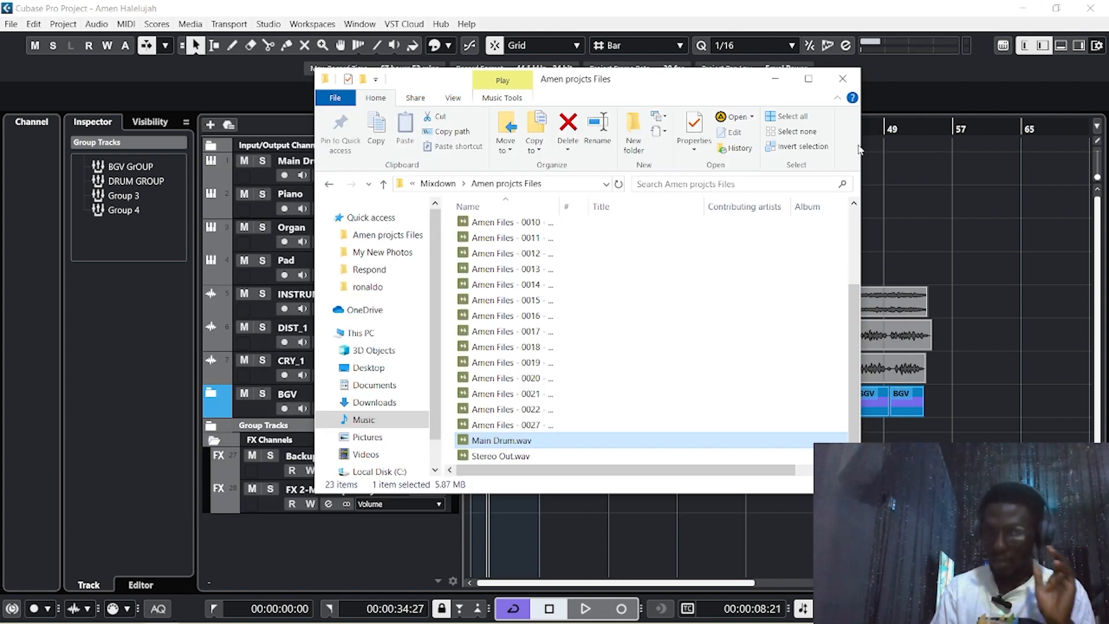
click(525, 456)
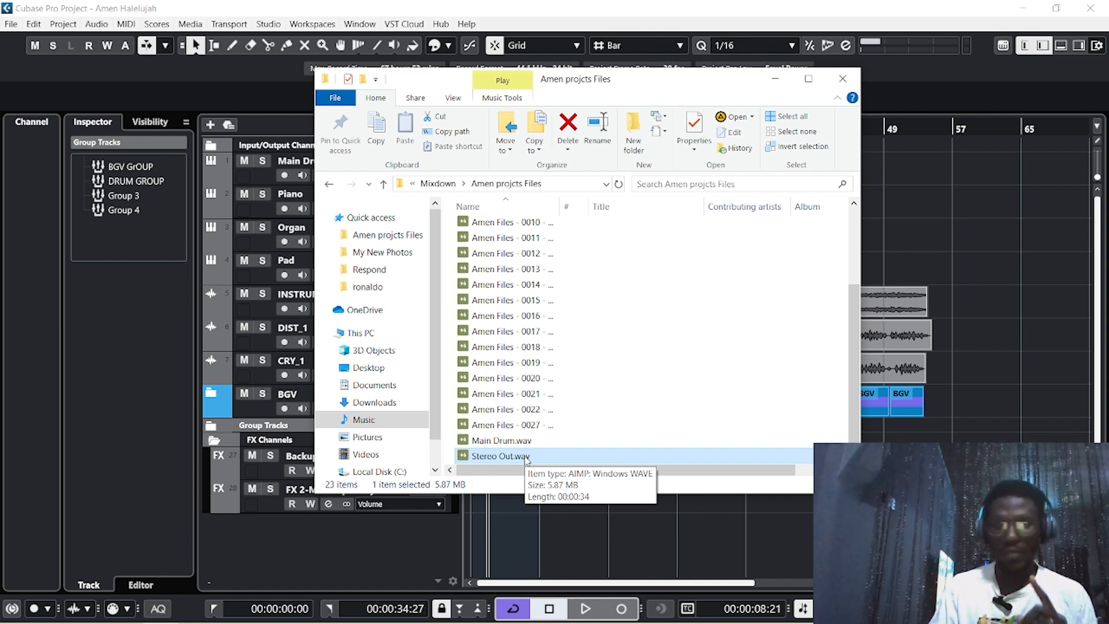
double_click(526, 457)
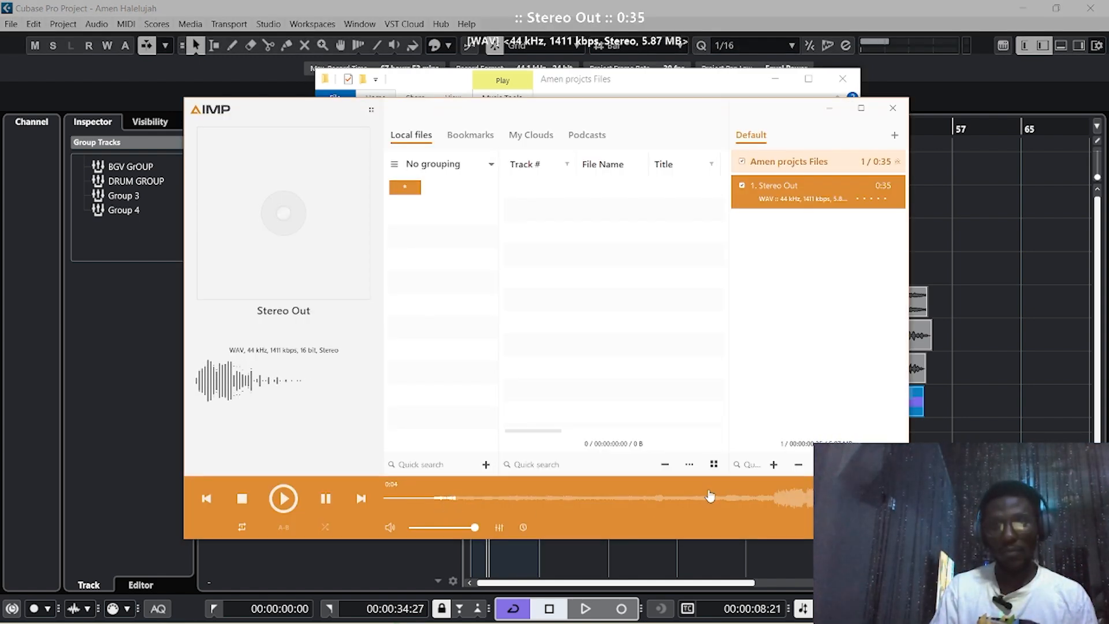
click(569, 502)
click(759, 501)
click(794, 501)
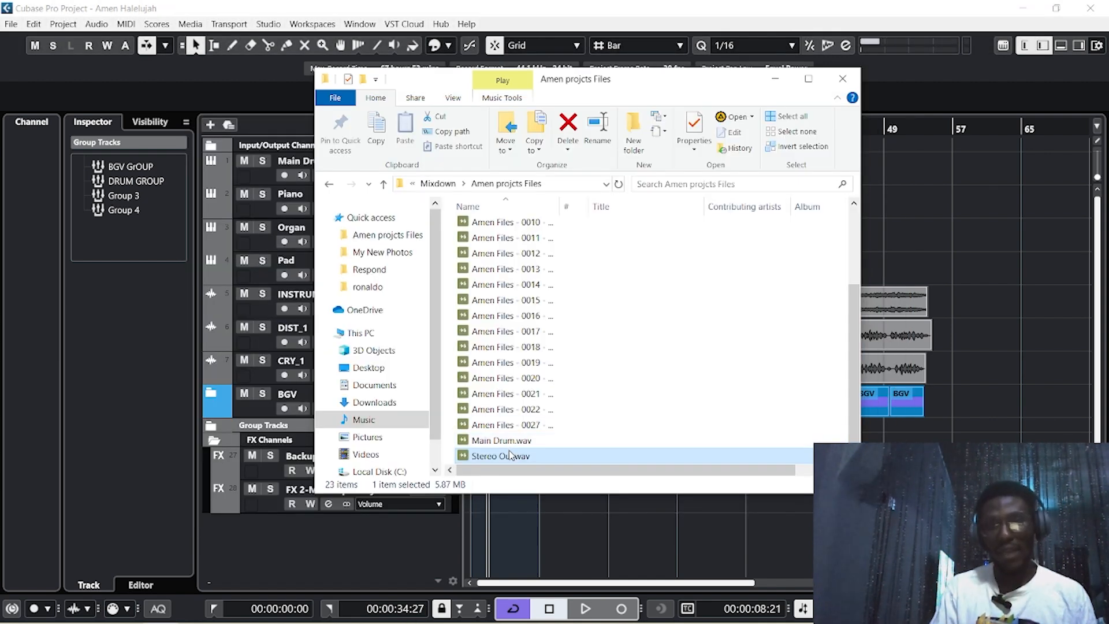
Play the Amen Files - 0012 BGV 05 stem from 0:22, close AIMP, and select the 0027 export
scroll(511, 455, up, 3)
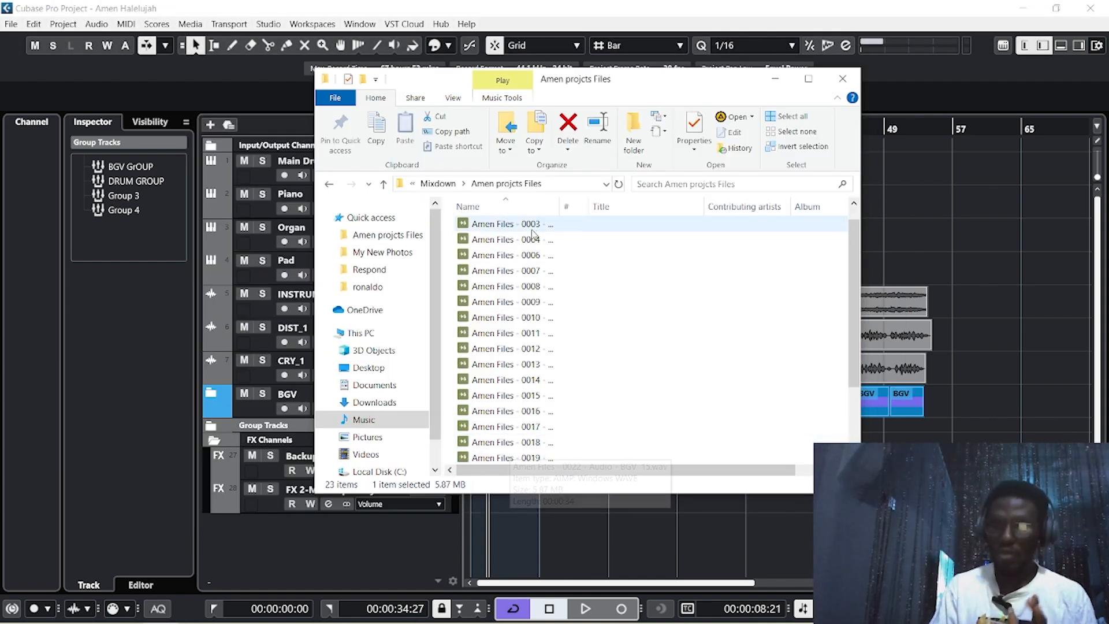
scroll(531, 236, down, 2)
double_click(527, 254)
click(722, 500)
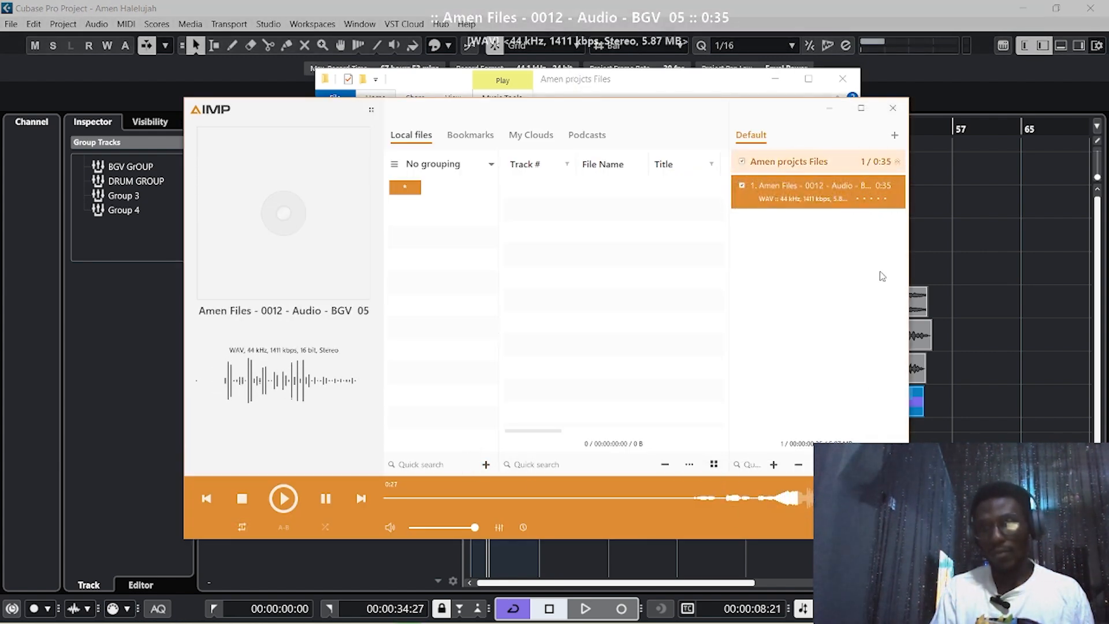
click(892, 108)
click(504, 409)
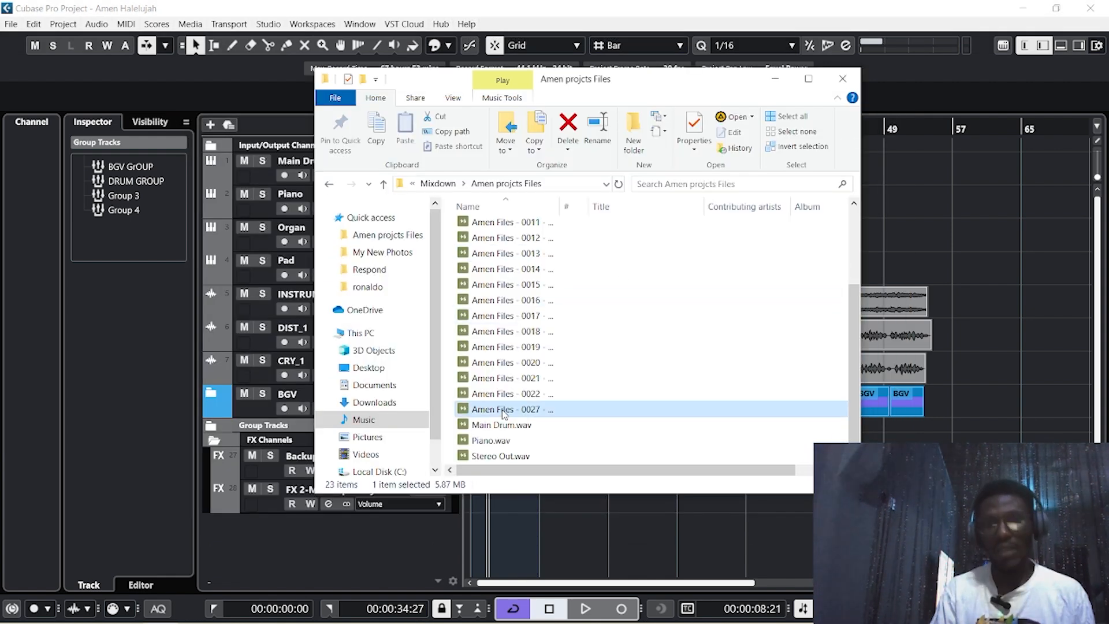
Rename the 0027 export to Backup Reverb+Delay.wav and play it from about 0:23
right_click(505, 411)
click(546, 378)
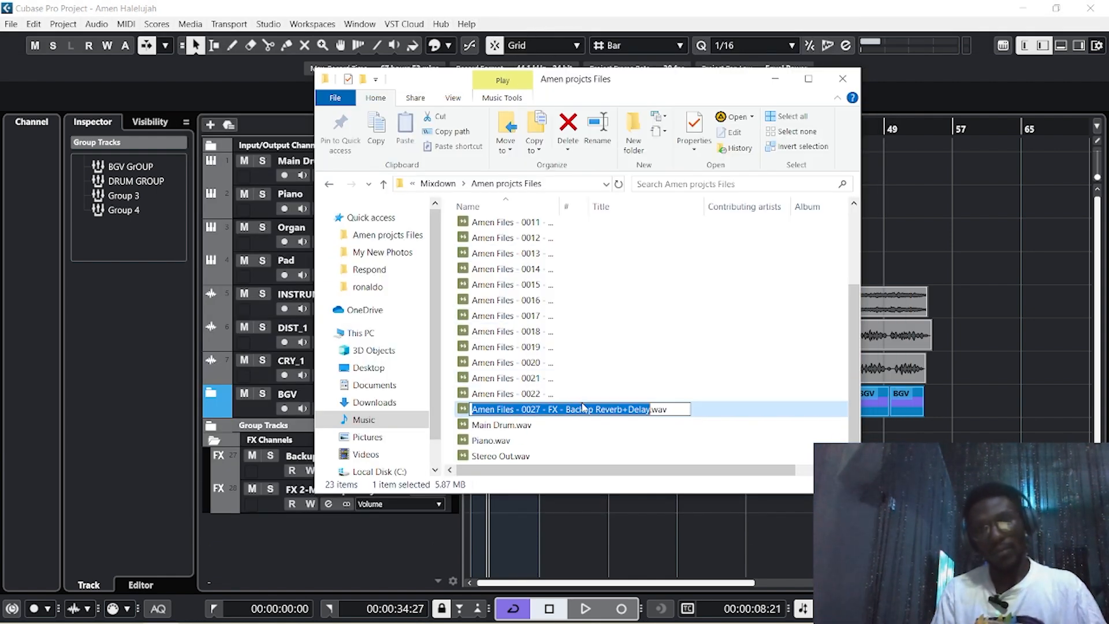
drag(563, 411, 283, 411)
key(BackSpace)
key(Return)
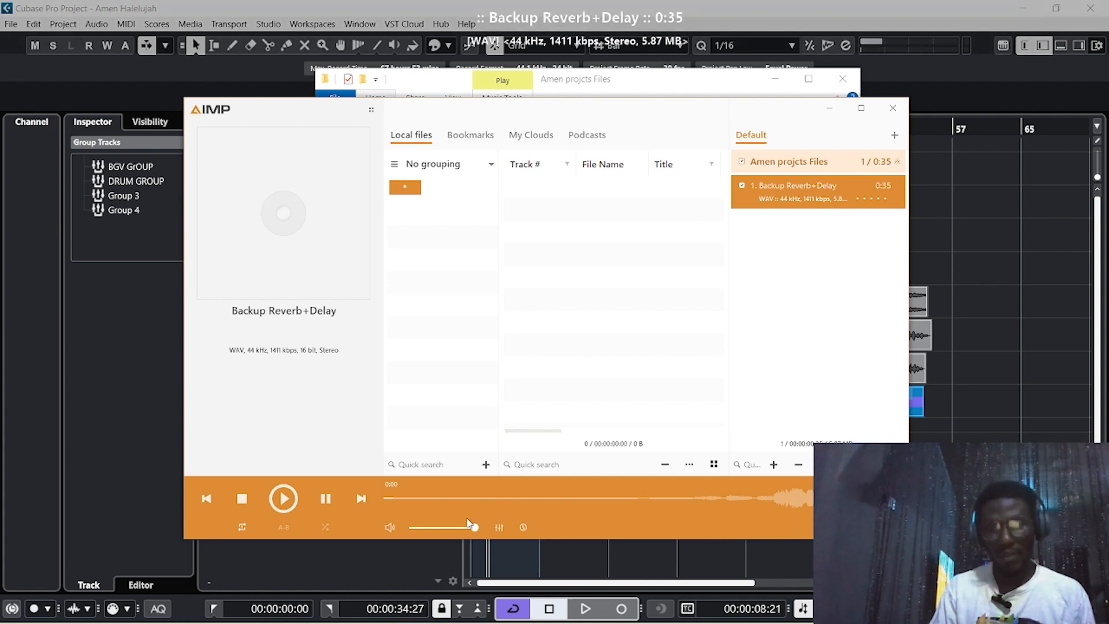
click(703, 499)
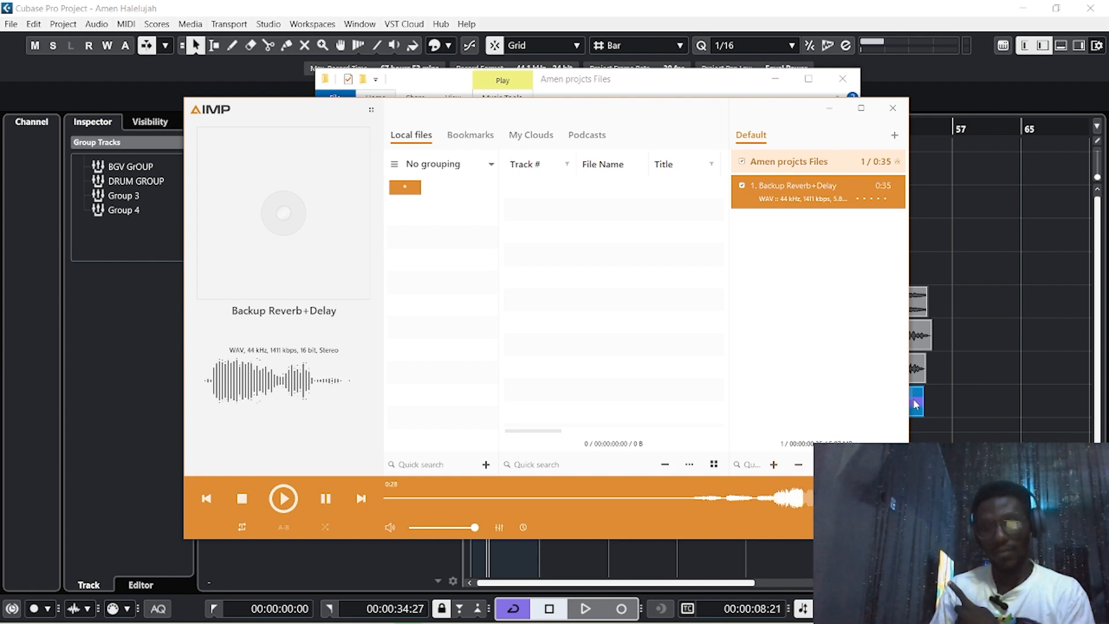
Close AIMP, returning to the 23 exports in the Amen projcts Files folder
click(893, 109)
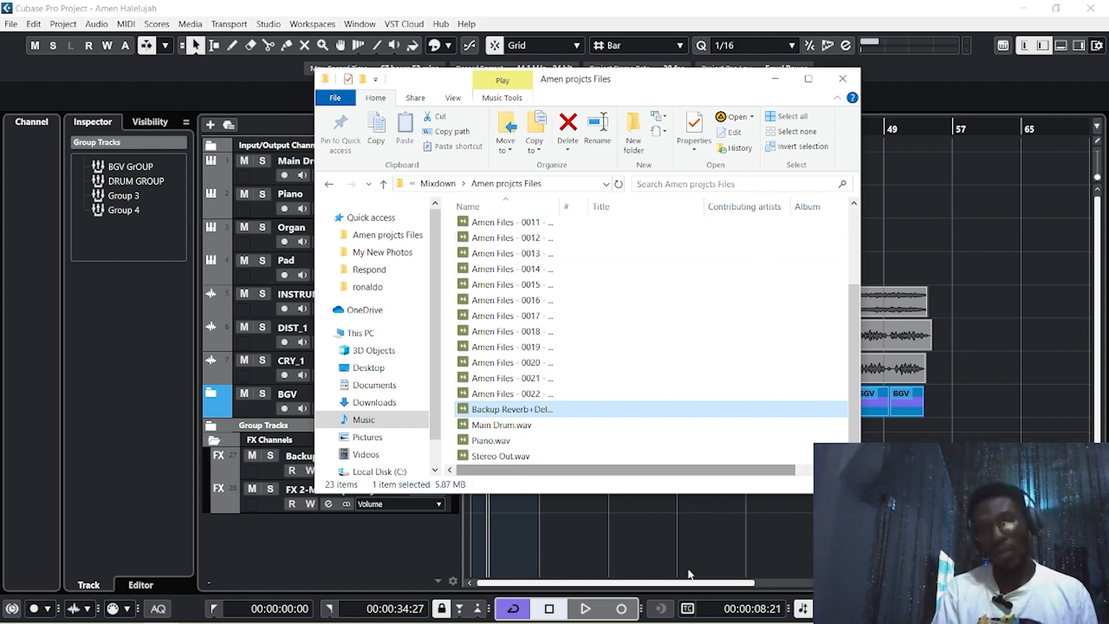
mouse_move(607, 623)
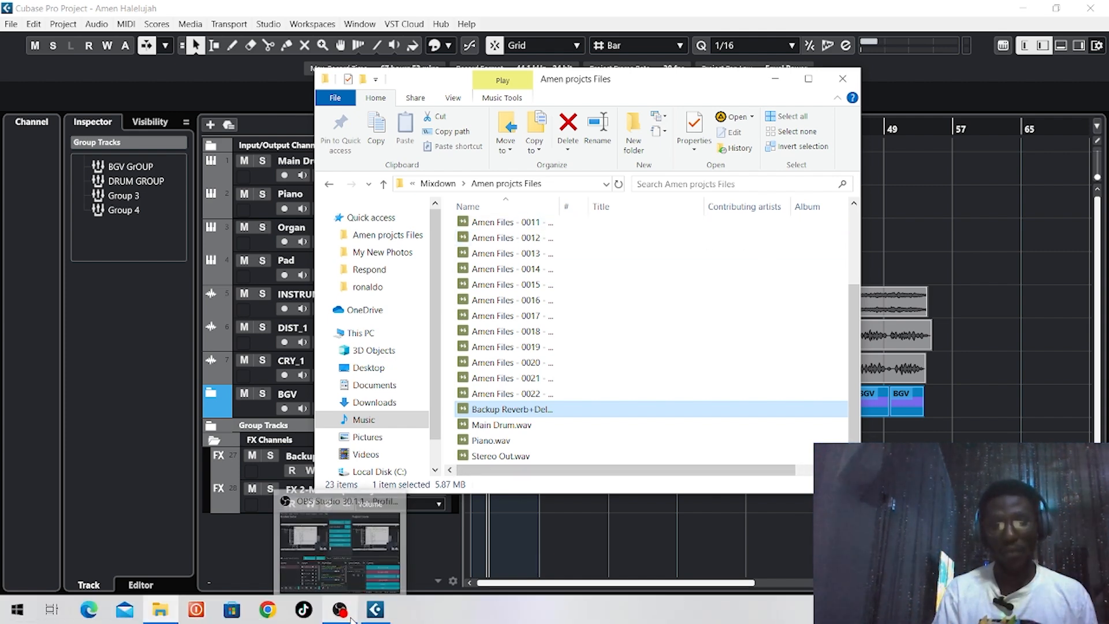